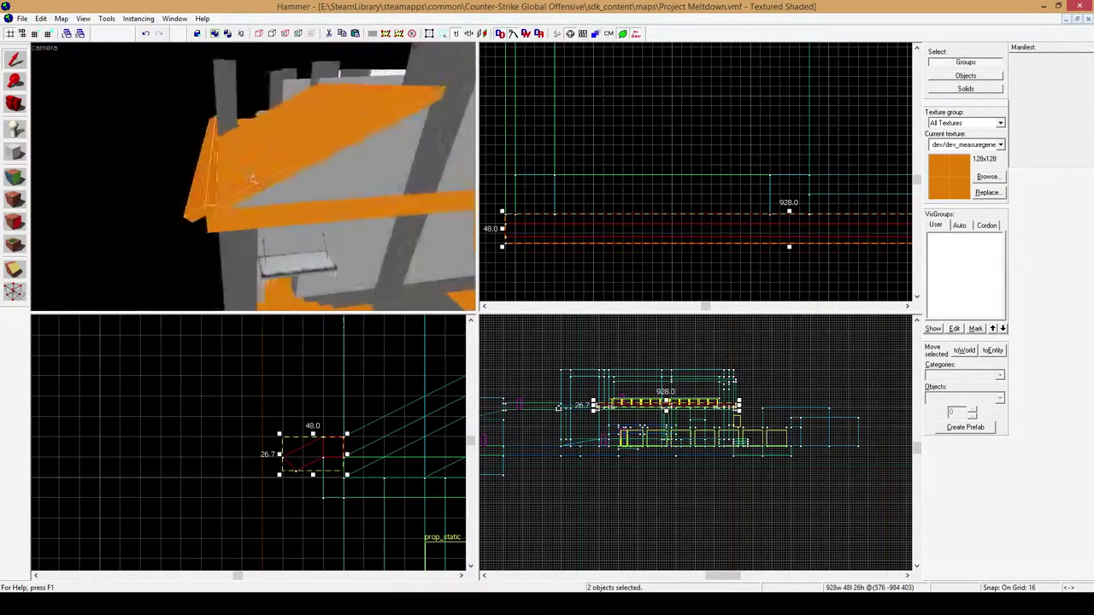
Create an orange floor block 768 × 256 × 48 units in the lower room beneath the sloped roof
key("alt+v")
key("Escape")
left_click(253, 176)
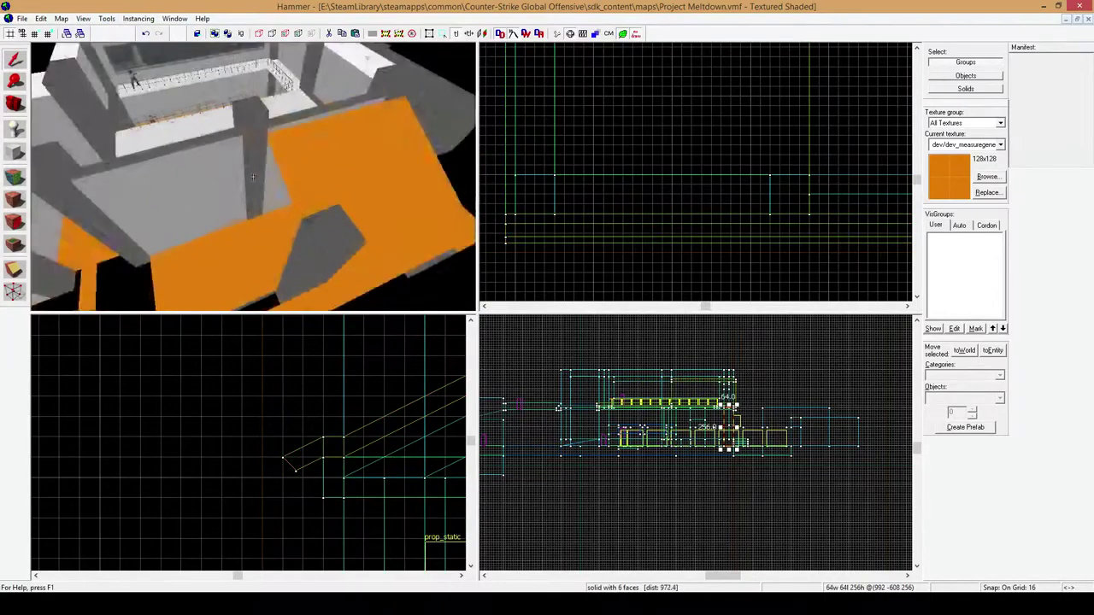
scroll(693, 154, "up", 5)
left_click_drag(625, 162, 846, 215)
left_click(369, 206)
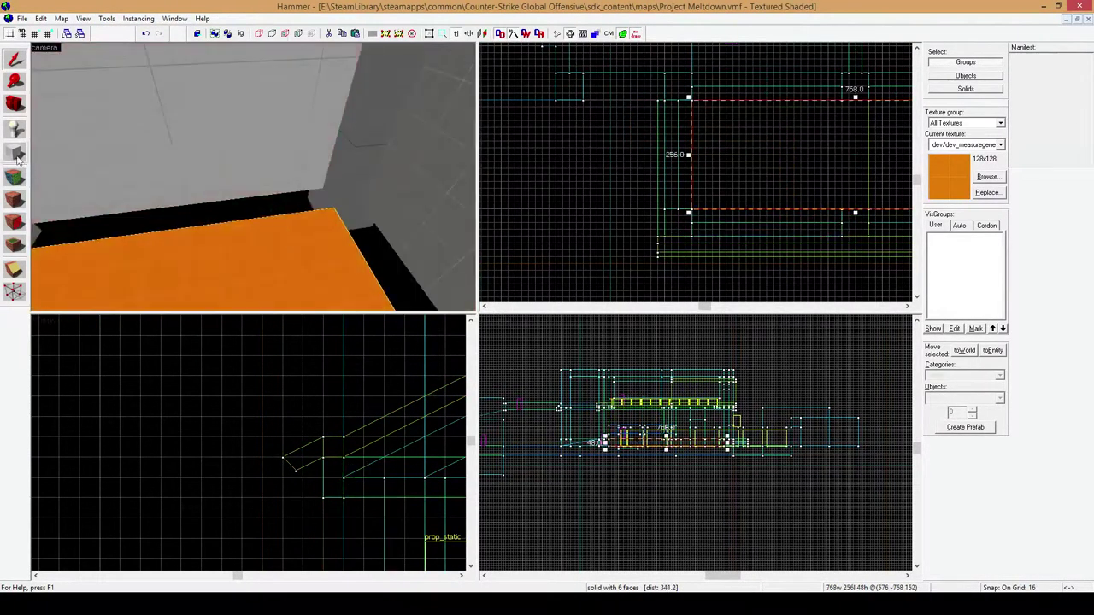
Apply the grey dev/dev_measuregeneric01b texture to the selected face with the Face Edit Sheet
key("shift+a")
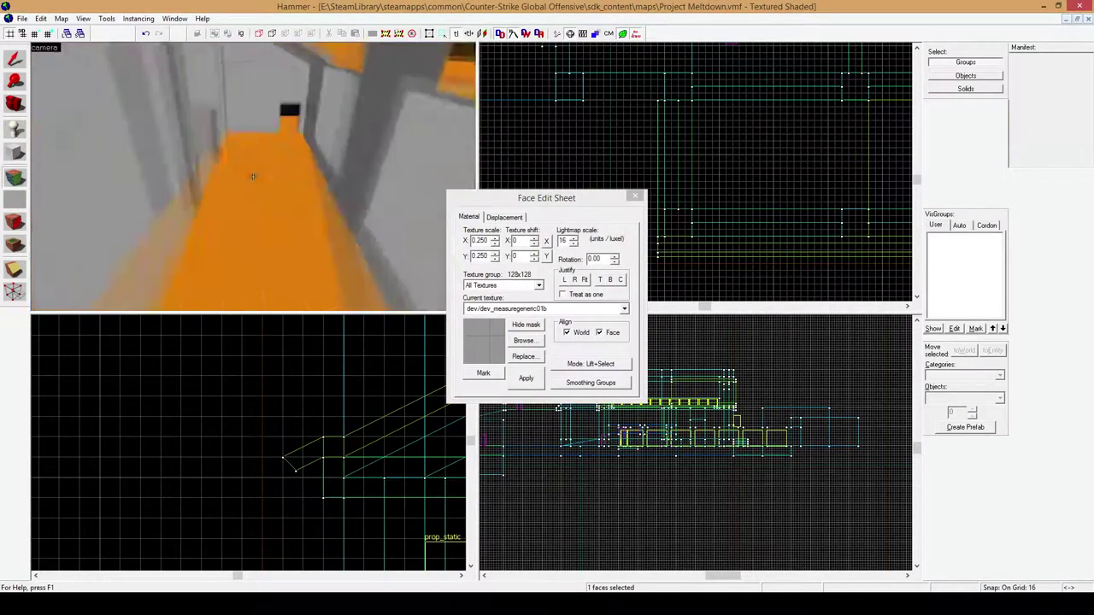
key("shift+s")
left_click(253, 173)
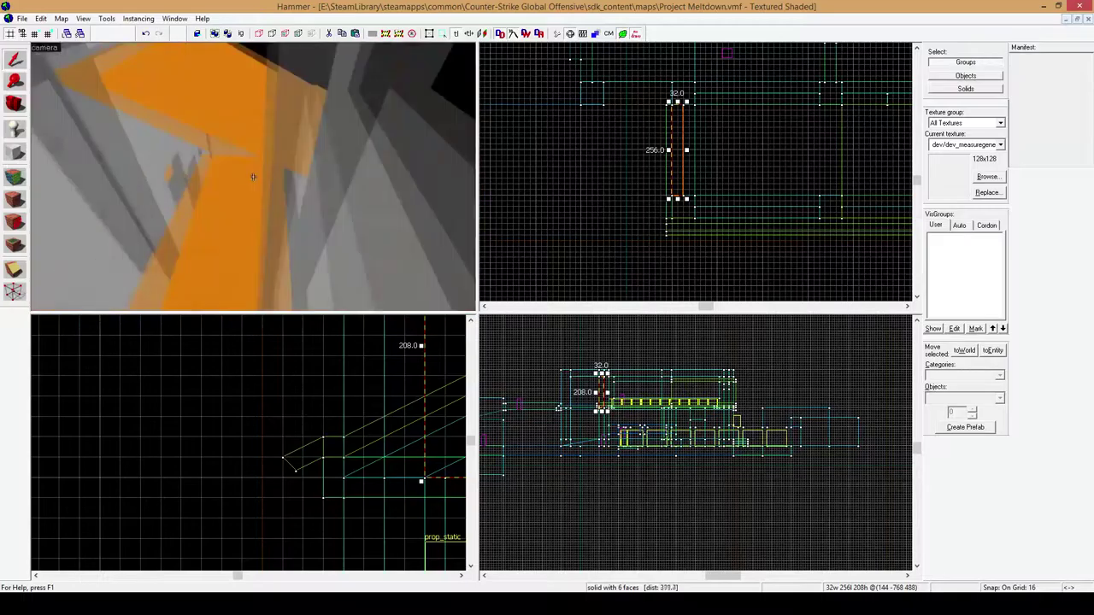
Draw a crossbeam block 64 × 256 × 32 units from the middle outer column to the inner wall
left_click(313, 186)
key("shift+b")
scroll(786, 102, "up", 1)
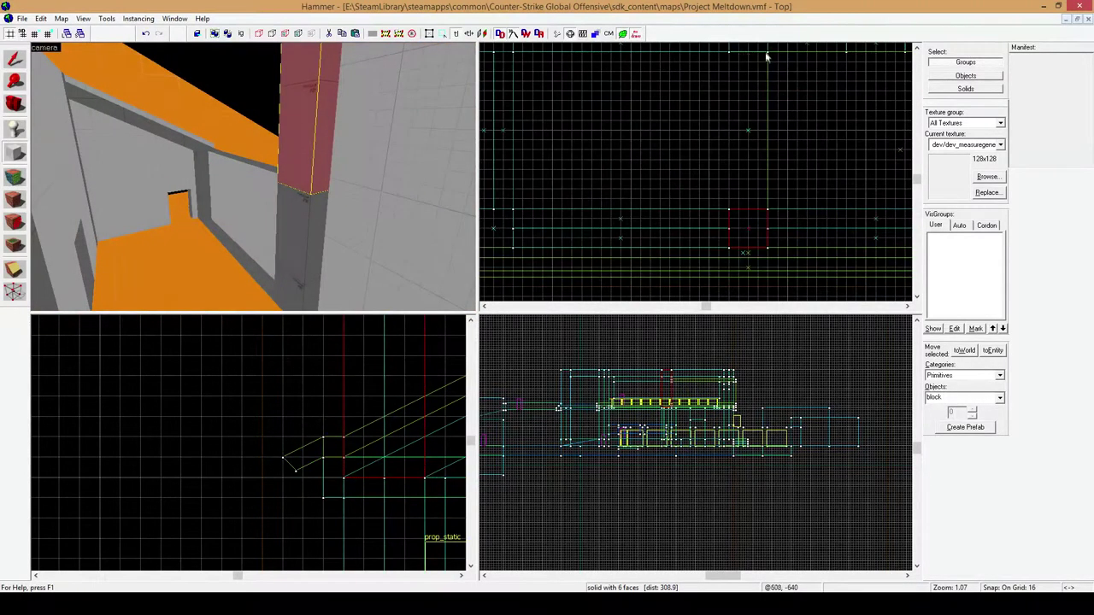
scroll(256, 428, "down", 2)
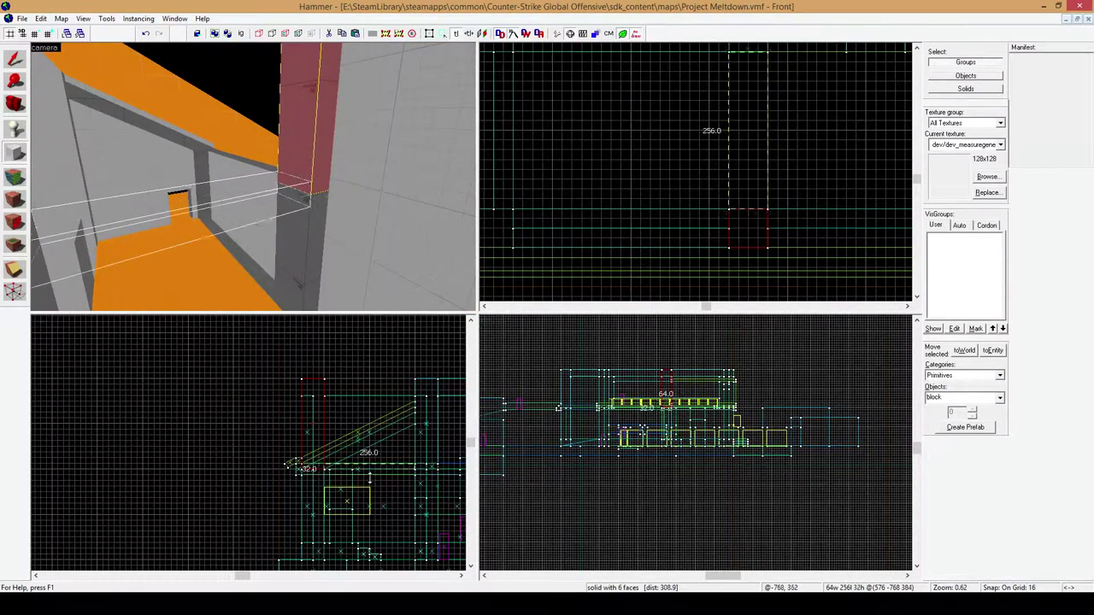
Build a dividing wall above the crossbeam, 64 wide, 256 long and 208 high
left_click(354, 171)
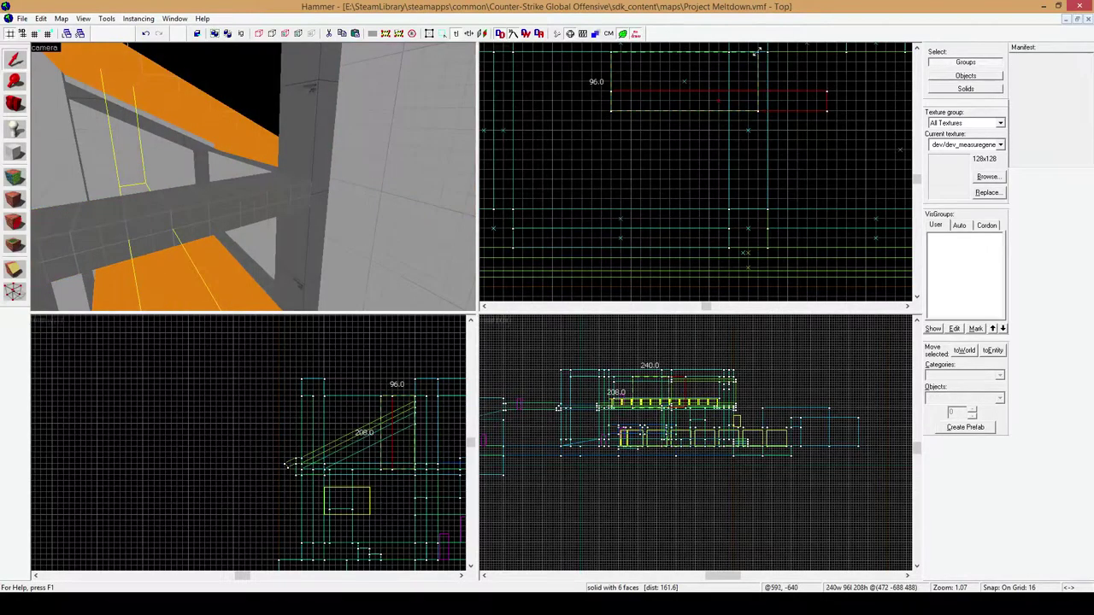
left_click(253, 177)
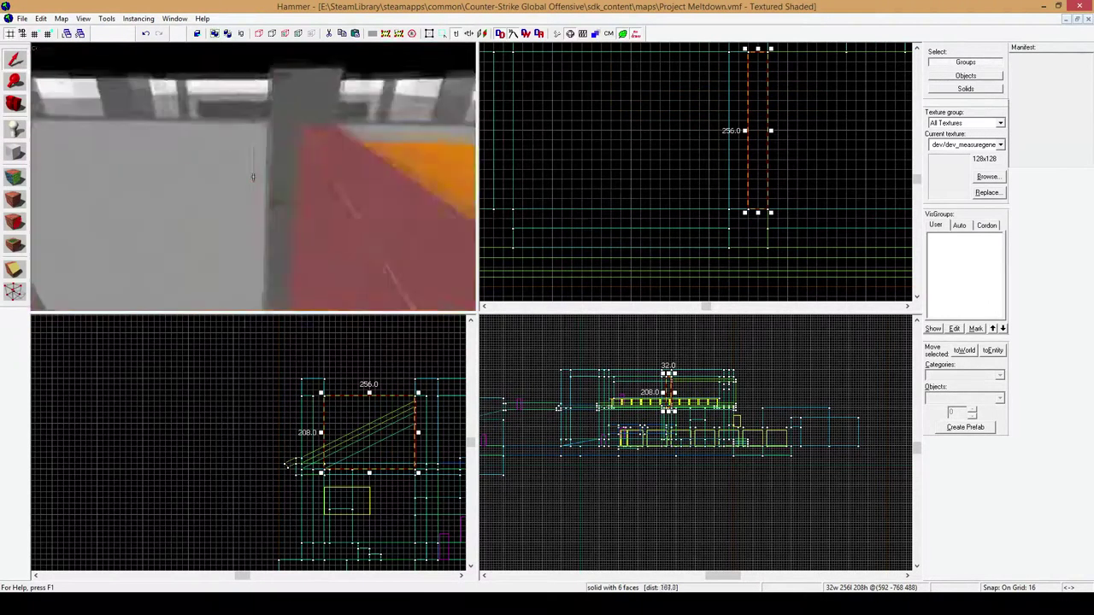
left_click(253, 177)
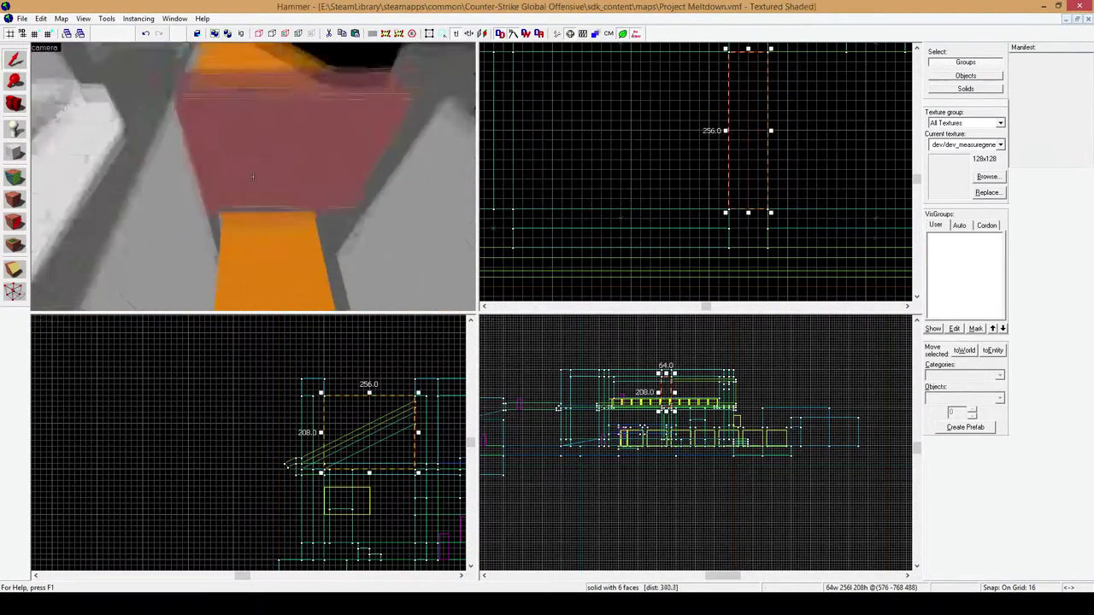
Clip the 352-unit-wide upper inner wall on both sides to separate a 96-unit-wide section
left_click(253, 177)
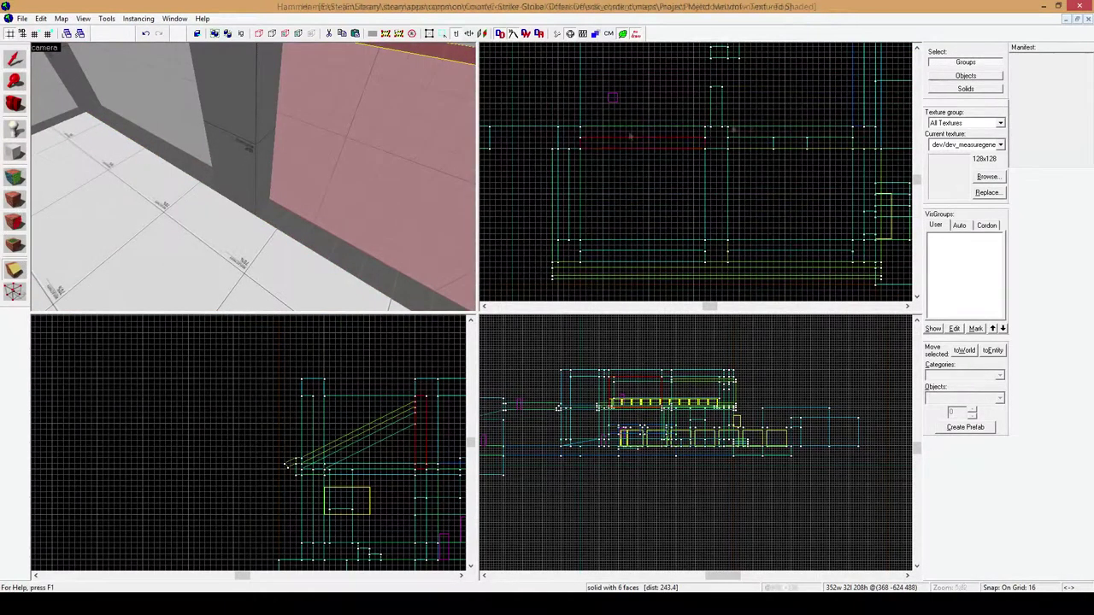
scroll(633, 141, "up", 3)
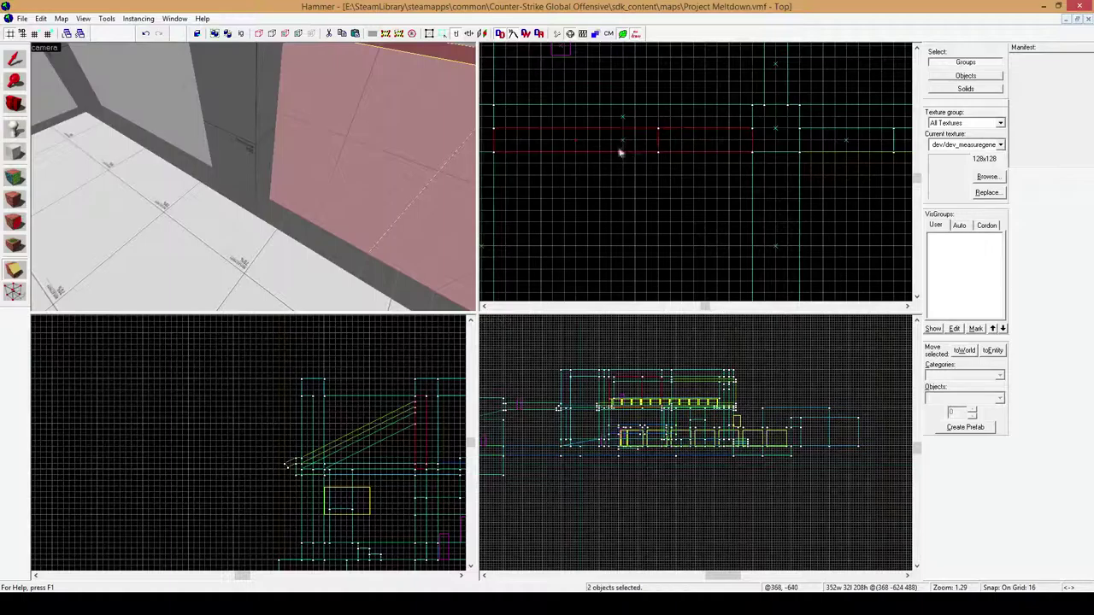
left_click(368, 171)
scroll(275, 416, "up", 2)
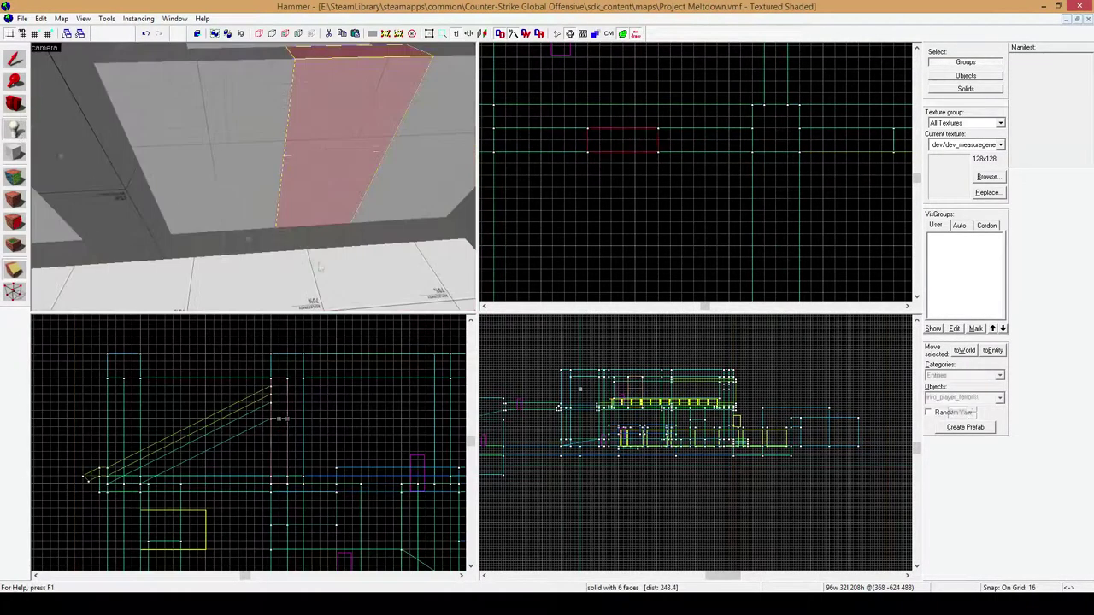
Place an info_player_terrorist beside the wall for scale and cut the 96-unit section into a doorway opening
scroll(284, 423, "down", 2)
left_click(285, 418)
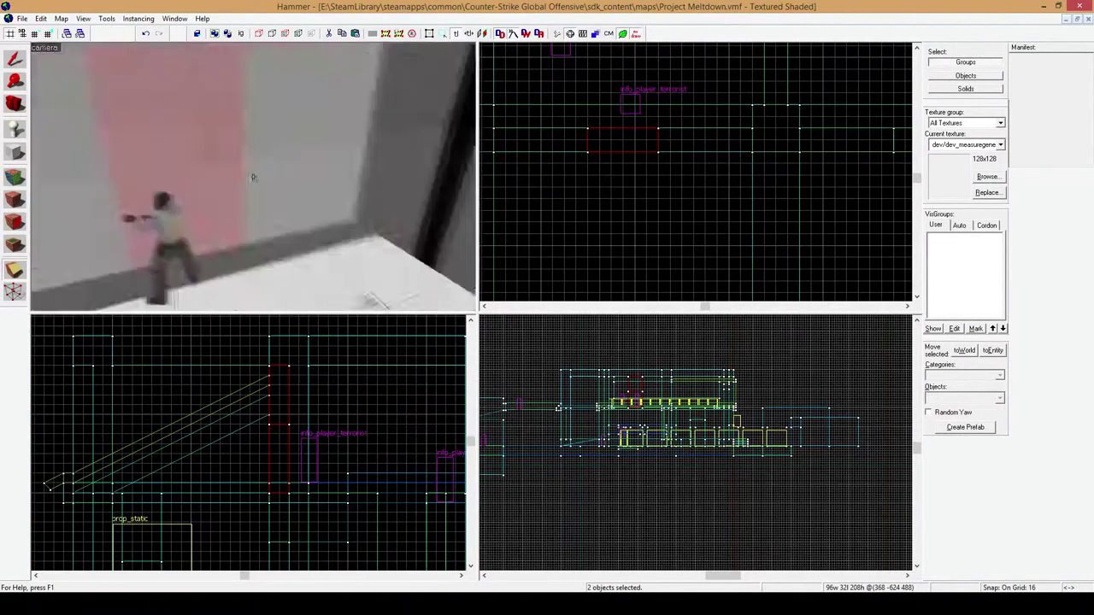
left_click(253, 177)
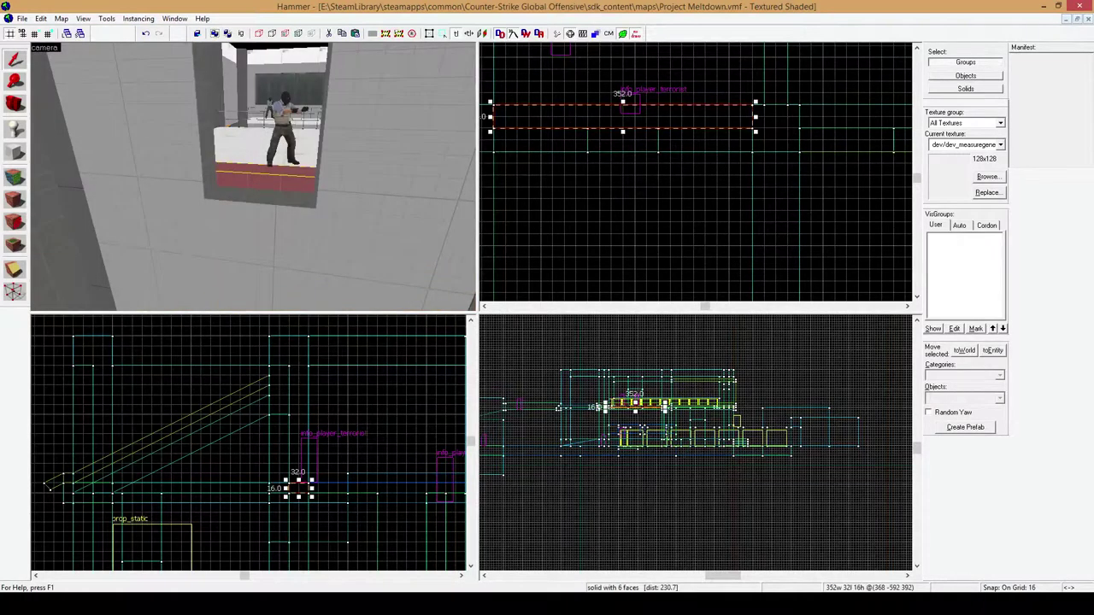
Fill the doorway threshold with a 96 × 32 × 16 block textured dev/reflectivity_70
key("shift+b")
key("shift+a")
key("shift+a")
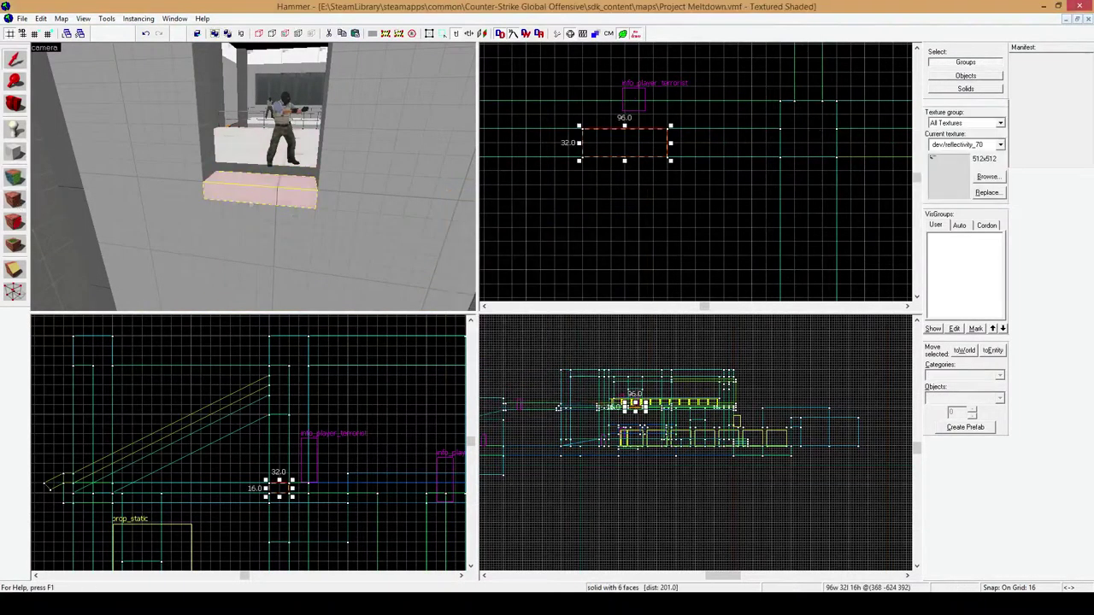
Add a walkway slab 384 × 80 × 16 units along the wall in front of the doorway
left_click_drag(831, 167, 542, 232)
key("z")
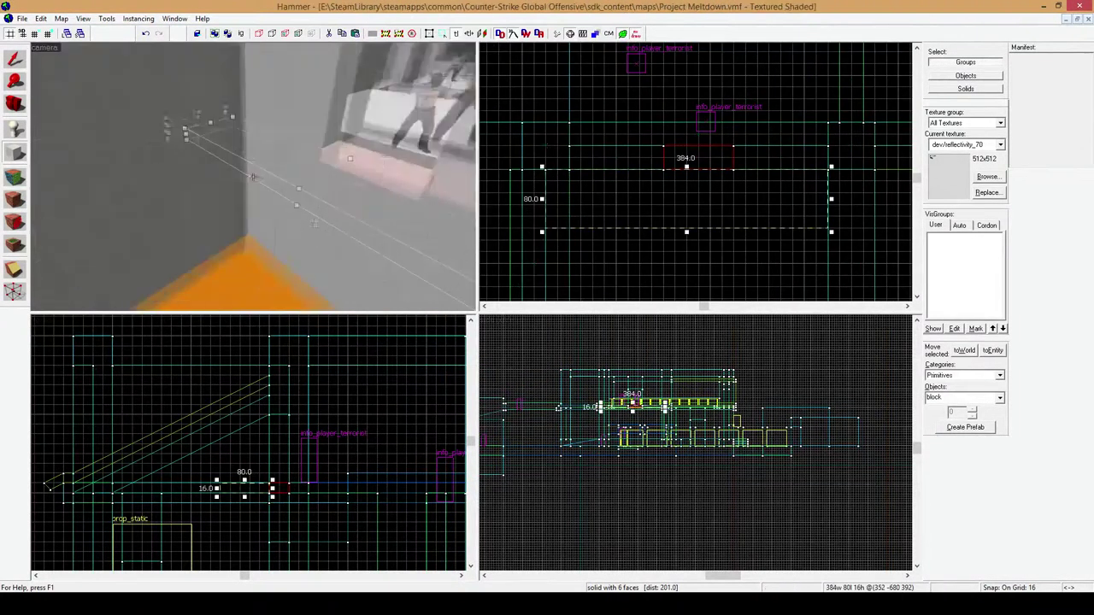
key("Return")
key("z")
Extend the walkway along the end wall with a 96 × 176 × 16 slab
scroll(588, 210, "down", 1)
left_click_drag(558, 94, 605, 205)
key("Return")
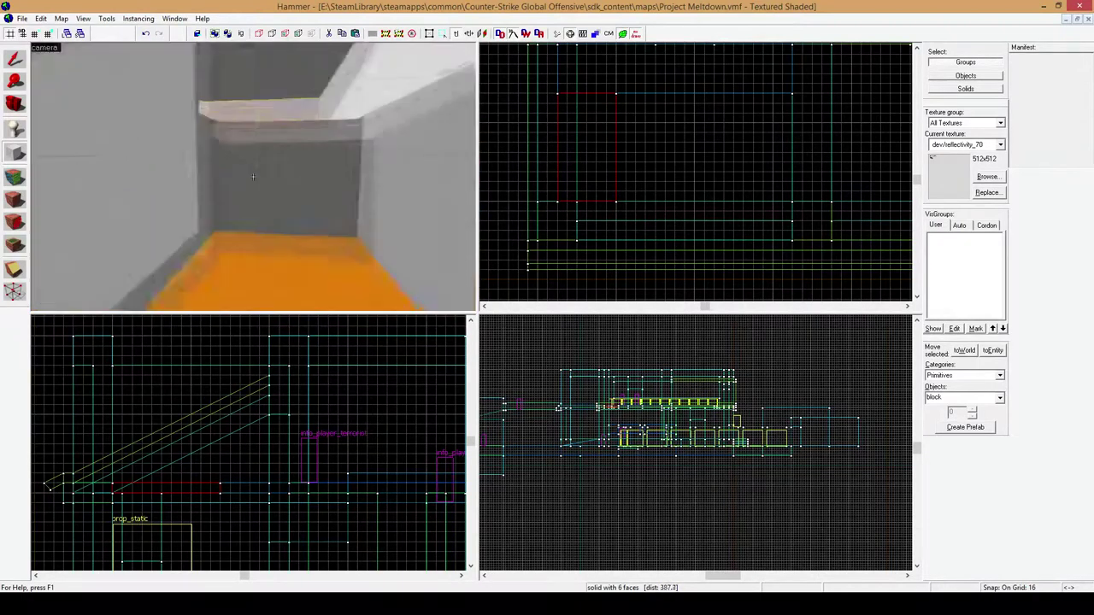
key("z")
Draw an 80 × 80 × 16 landing block beside the middle outer column on the lower floor
scroll(695, 171, "up", 1)
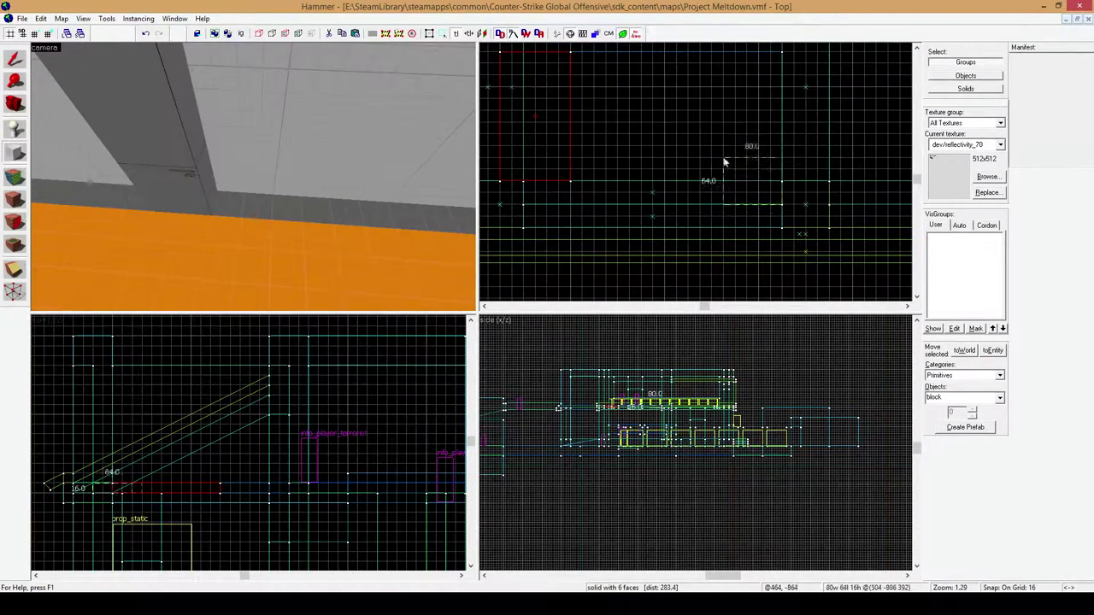
left_click_drag(724, 163, 724, 147)
scroll(677, 500, "up", 5)
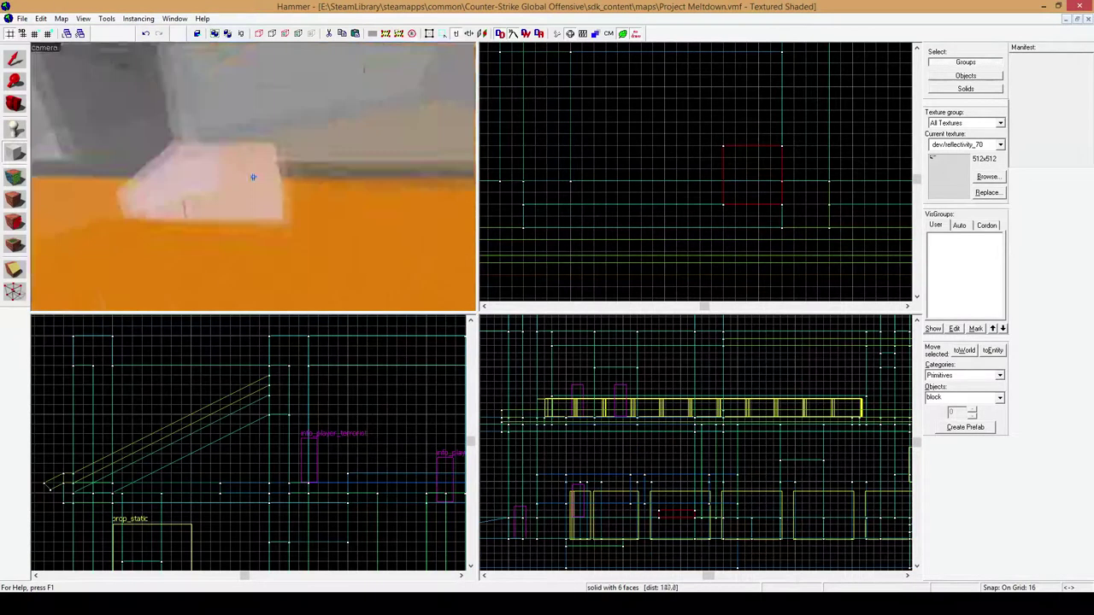
Add a partition wall 32 units thick and 128 units long from the middle outer column into the lower room
left_click_drag(703, 184, 703, 65)
key("z")
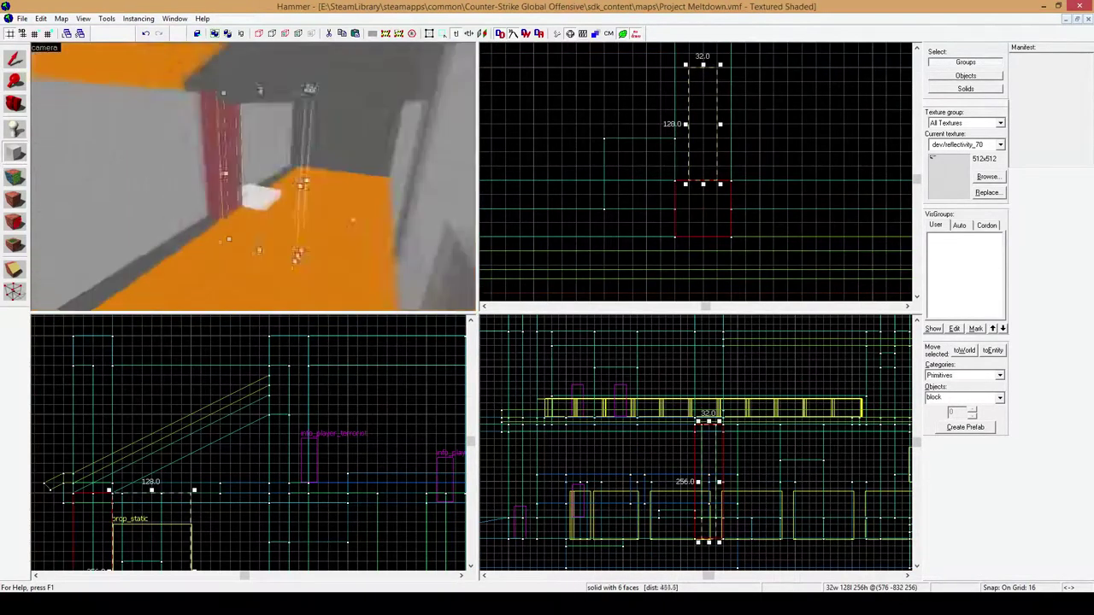
key("Return")
key("w")
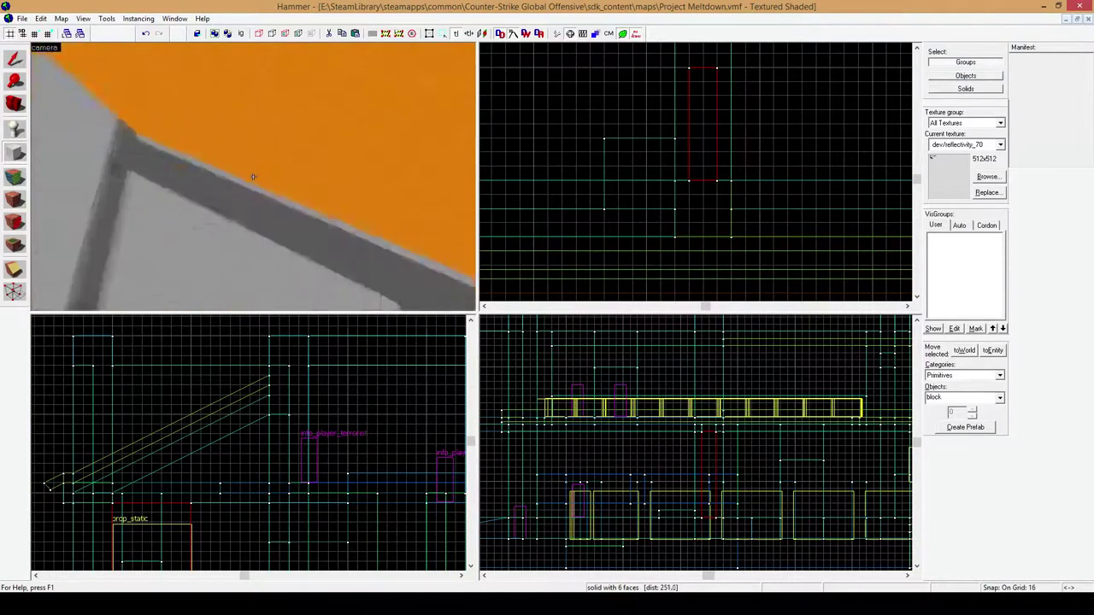
Add a 32 × 32 × 192 pillar at the partition wall's free end and place an info_player_terrorist nearby for scale
left_click(253, 177)
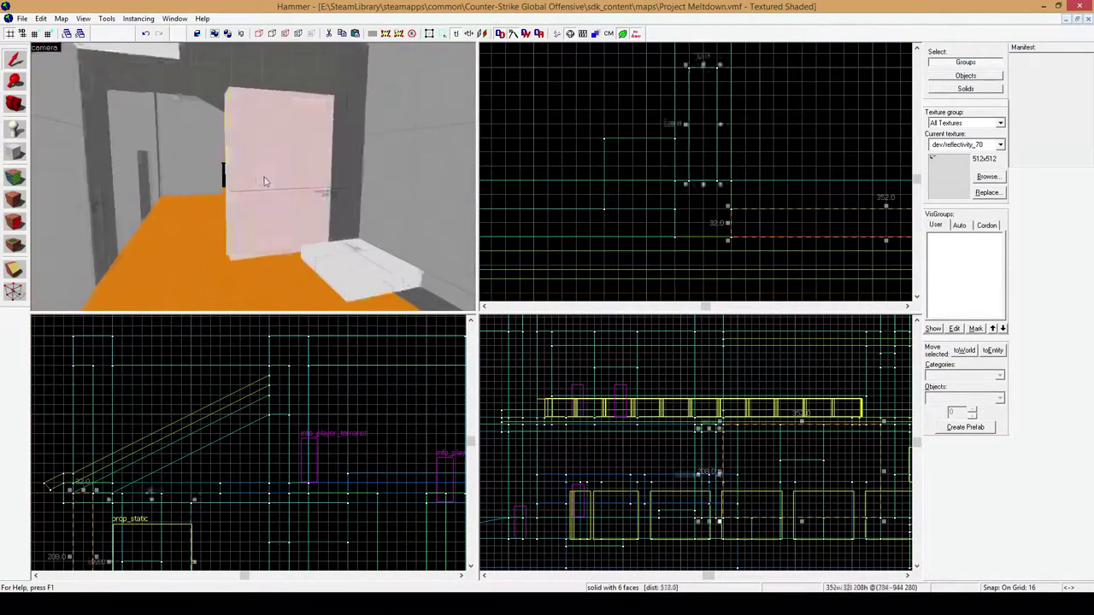
key("shift+a")
key("shift+a")
key("shift+b")
scroll(678, 166, "up", 2)
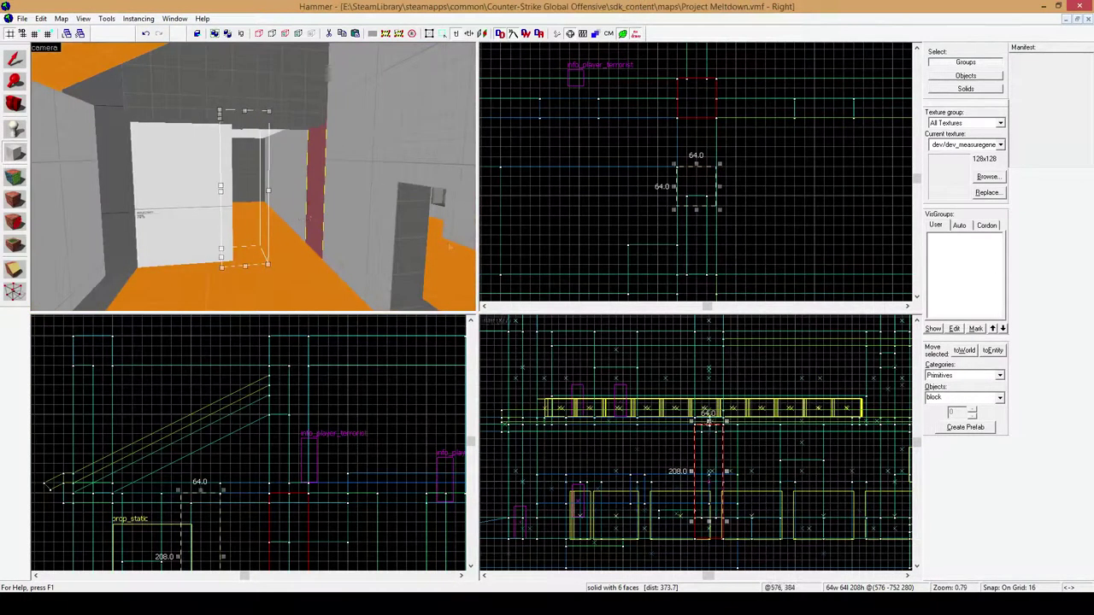
key("shift+e")
left_click(239, 291)
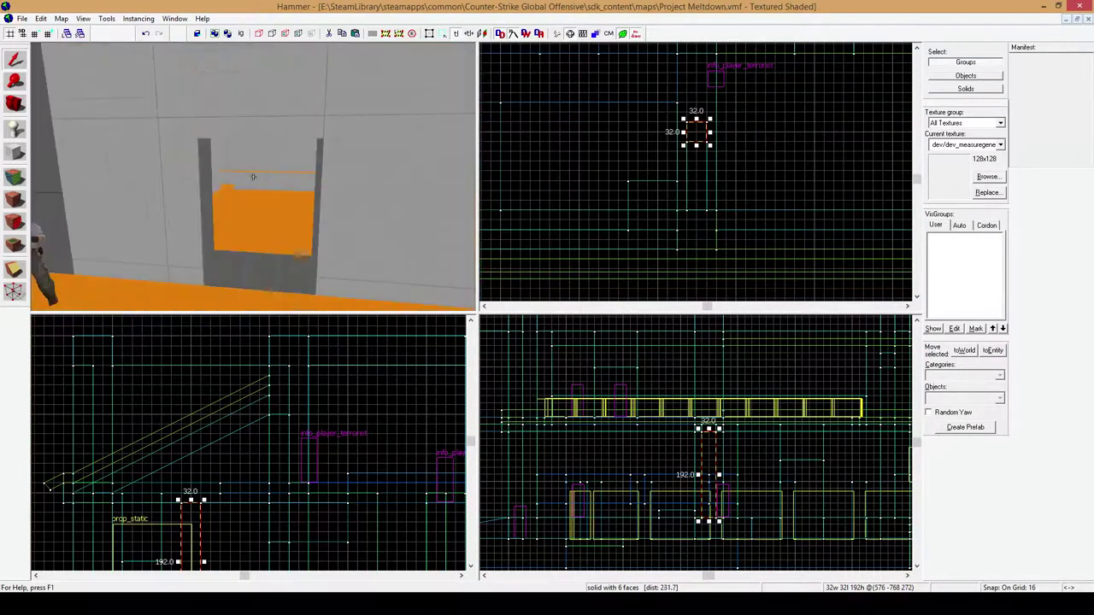
Examine the surrounding rooms and the new partition wall in an enlarged camera view
left_click_drag(477, 312, 854, 534)
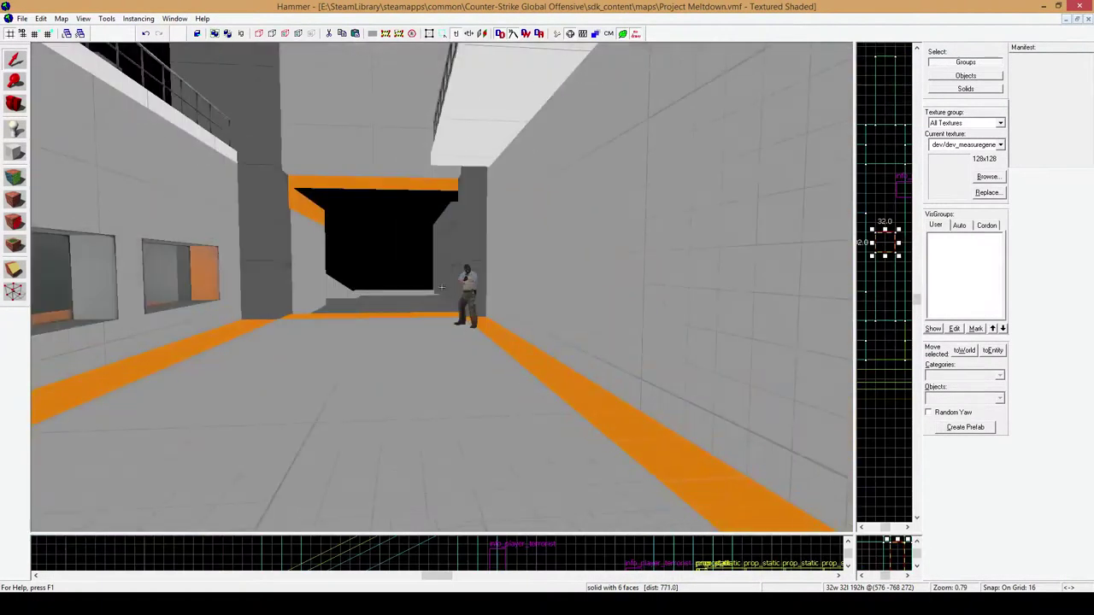
key("w")
key("w")
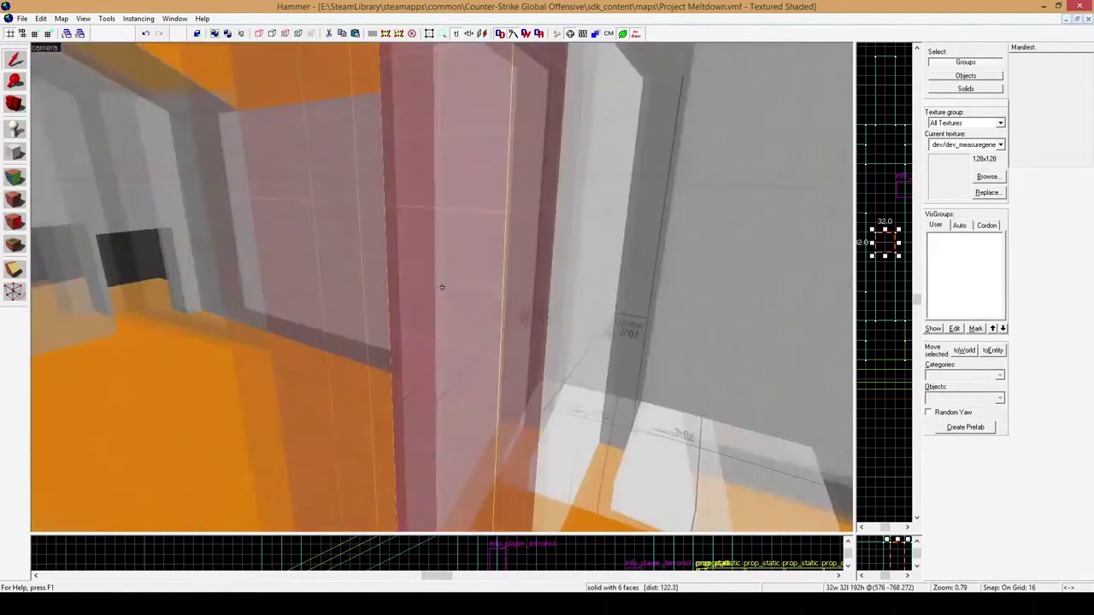
key("z")
left_click_drag(854, 535, 477, 312)
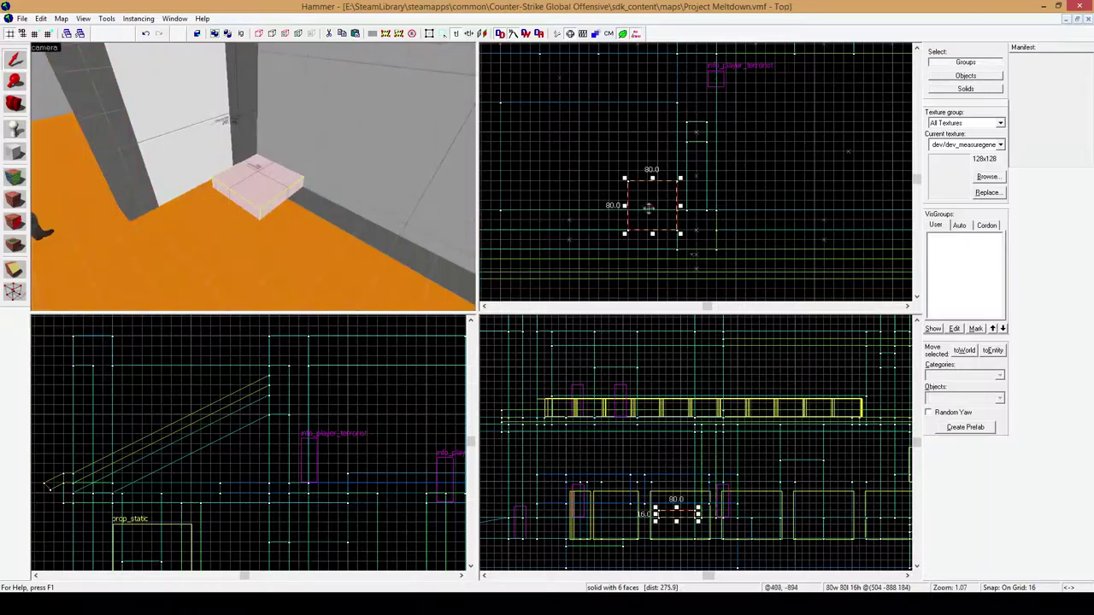
scroll(696, 512, "up", 4)
left_click_drag(696, 515, 615, 499, "shift")
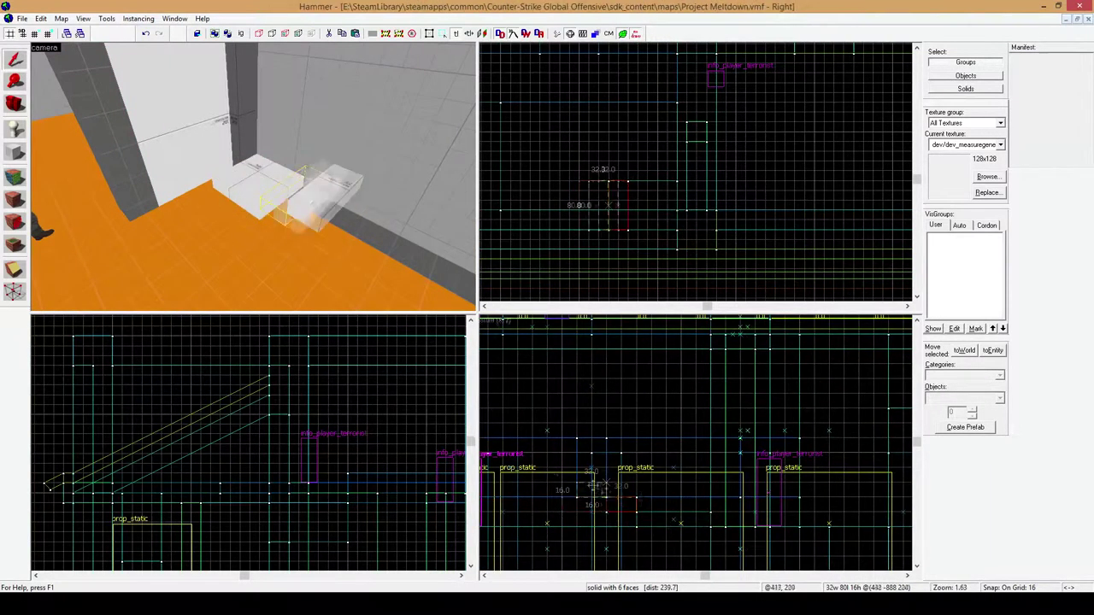
key("ctrl+z")
key("ctrl+z")
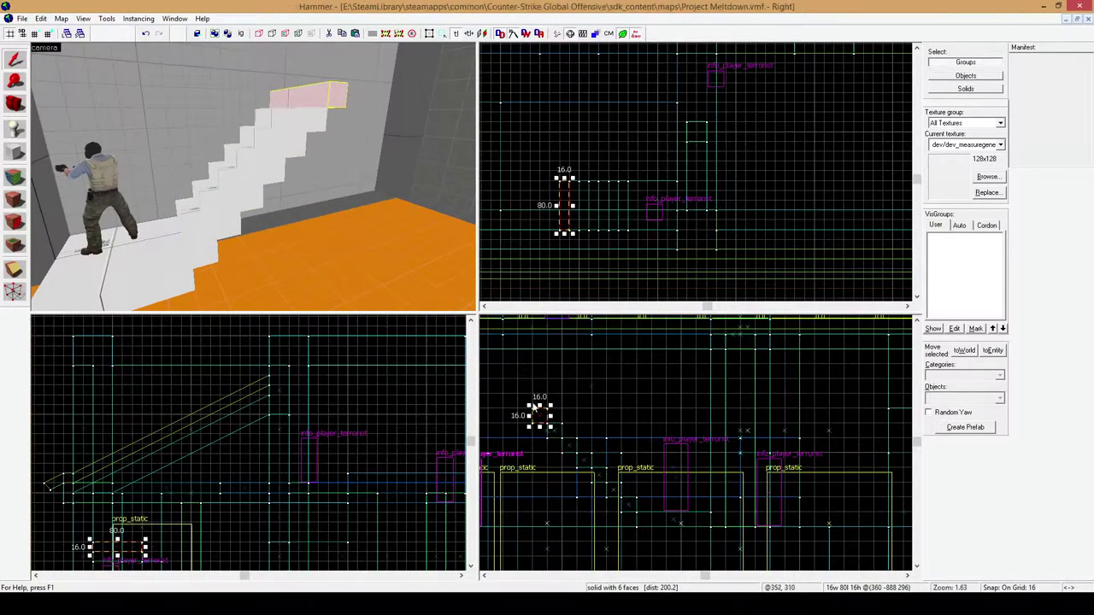
Copy the topmost 16 × 80 × 16 stair block one step further up and outward to continue the staircase
left_click_drag(534, 409, 519, 394)
key("z")
key("z")
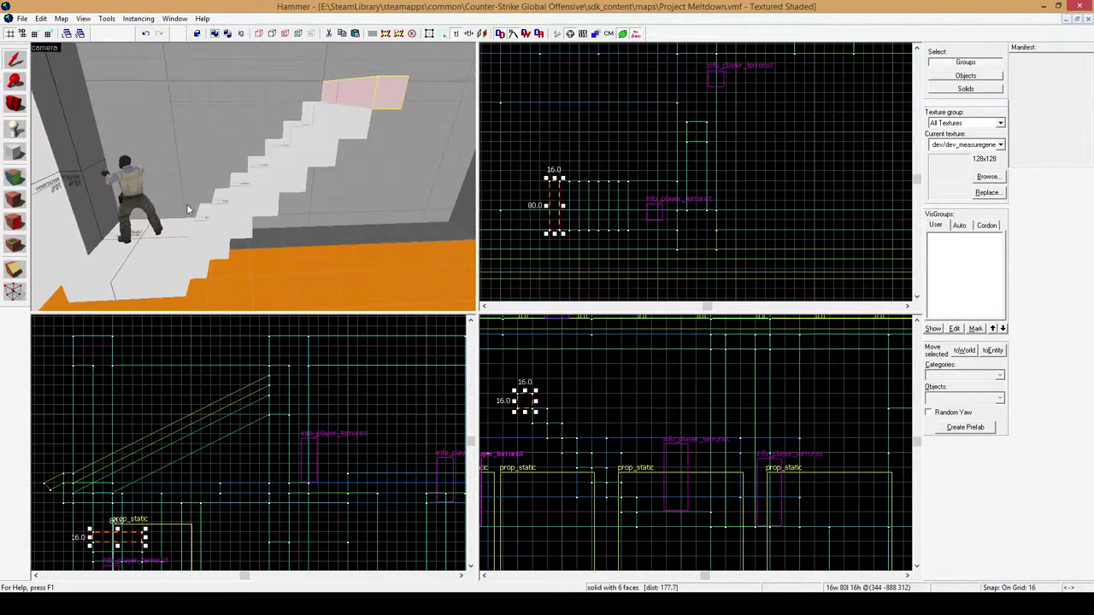
key("s")
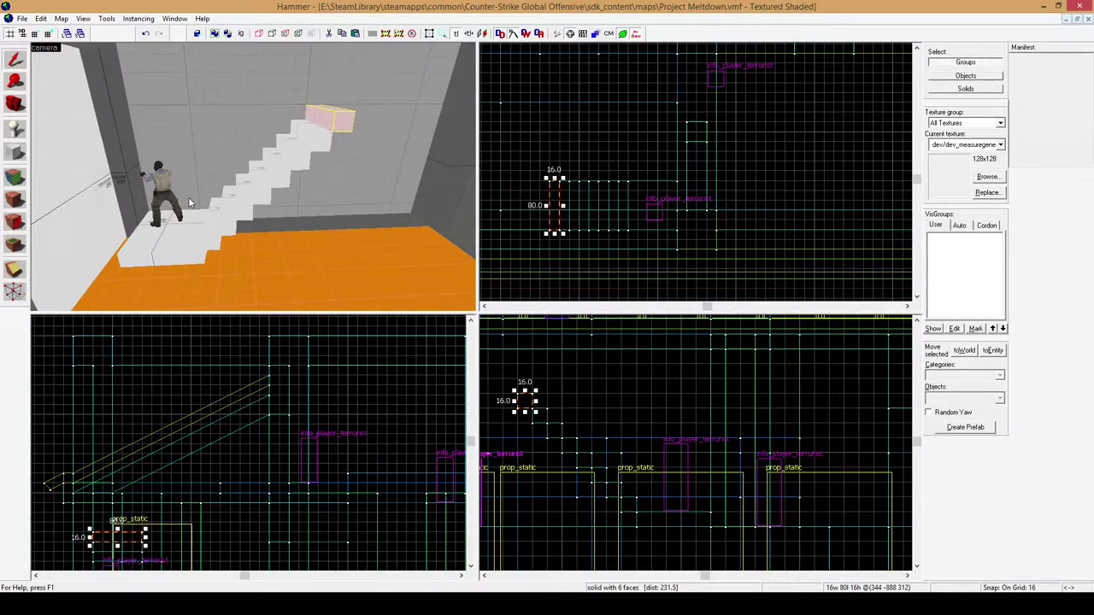
key("s")
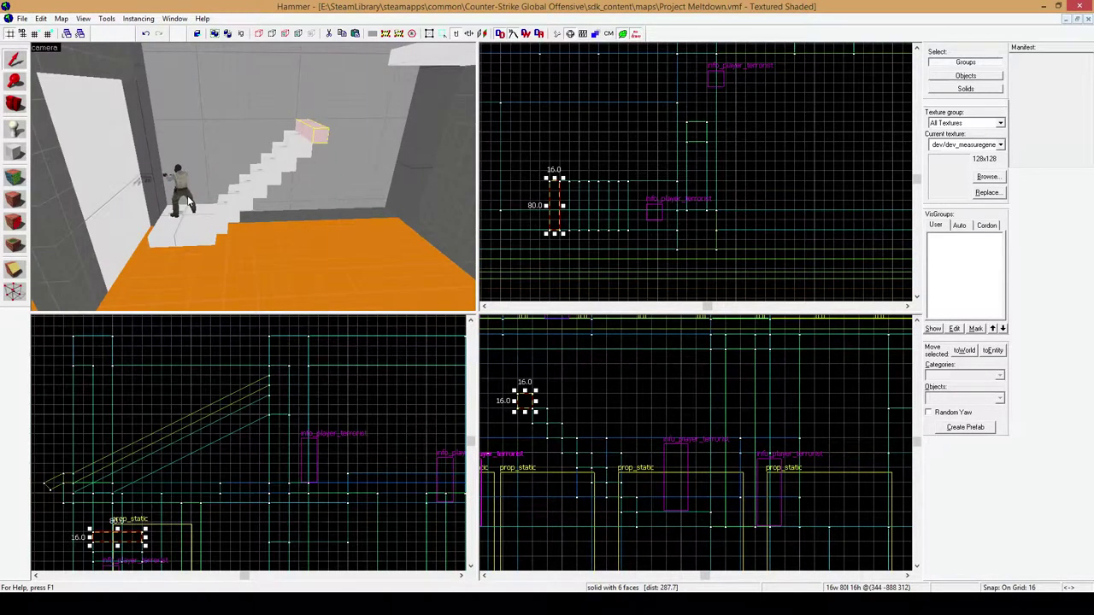
Select the run of stair blocks and rework the flight so that each tread is 32 units deep
left_click(325, 206)
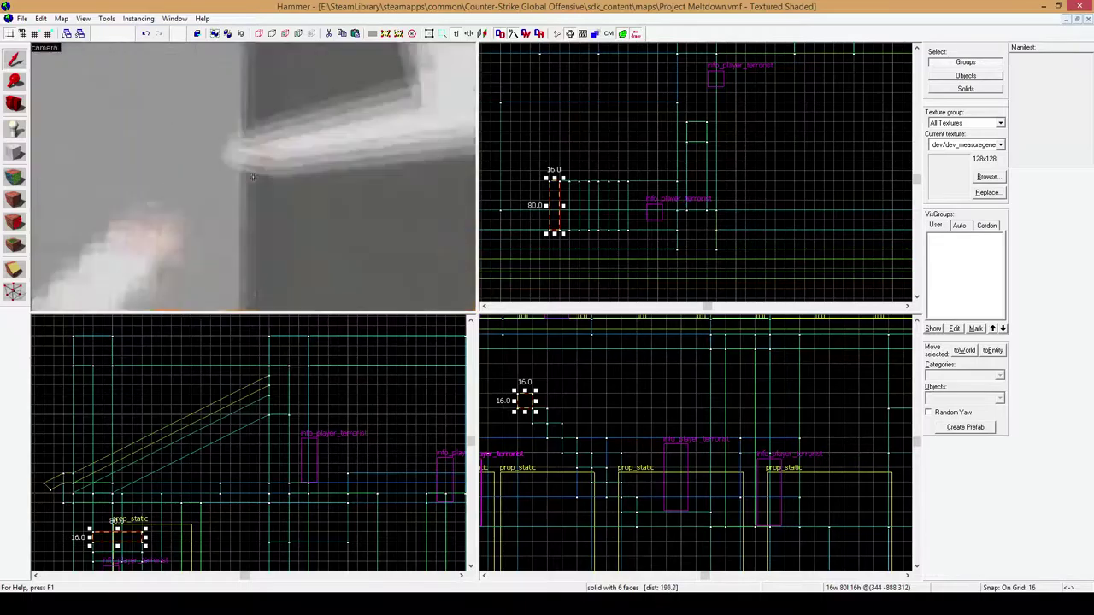
left_click(290, 199)
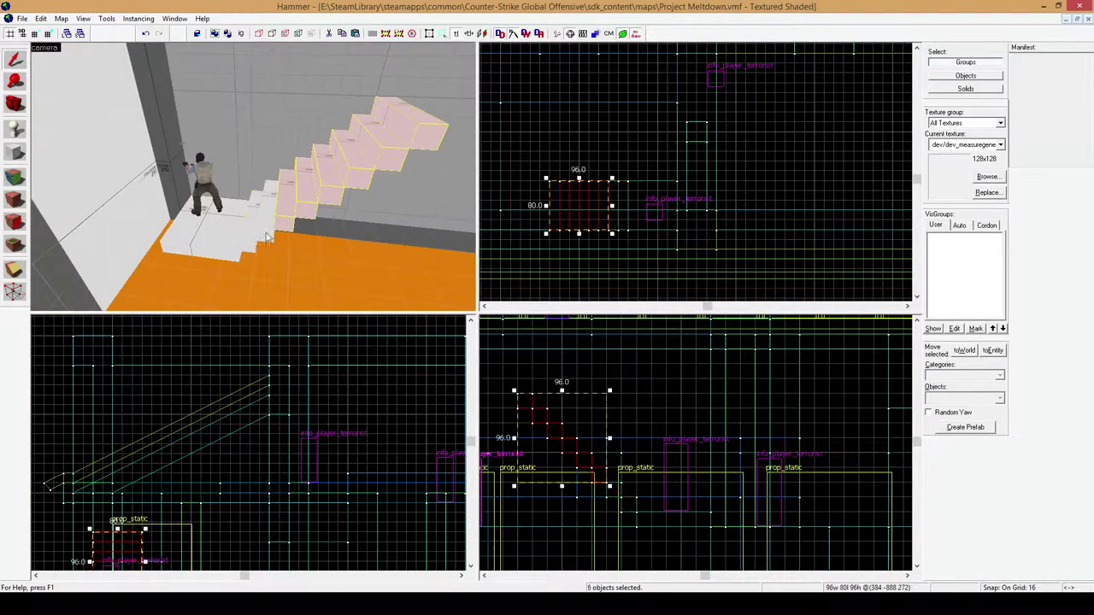
left_click(337, 201)
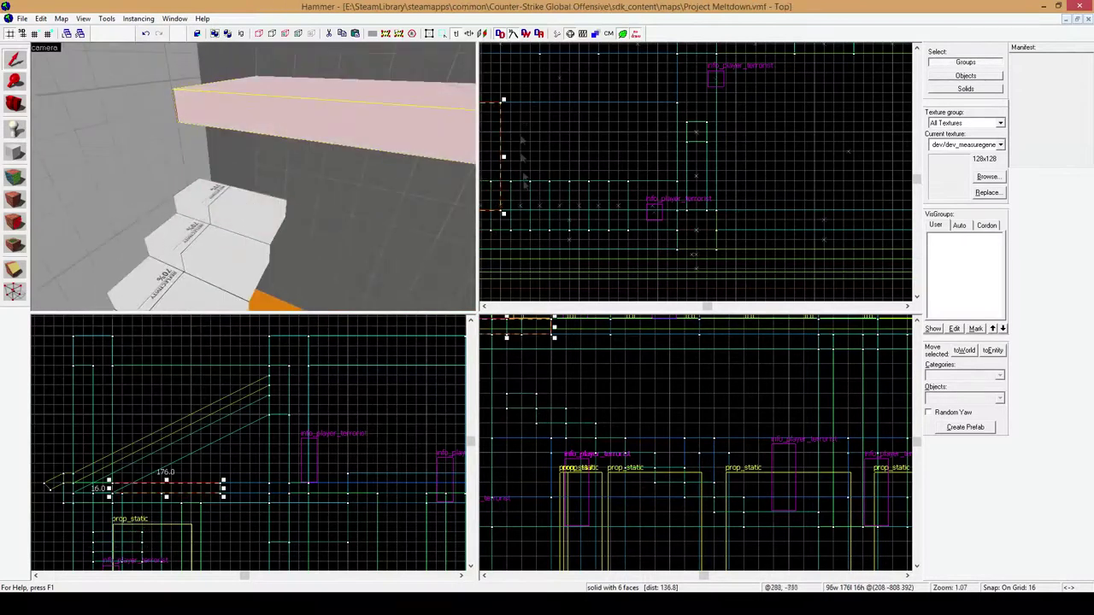
Fill in the landing at the top of the flight and start a second flight with an 80 × 32 × 16 step in dev/reflectivity_70
left_click(253, 177)
key("shift+a")
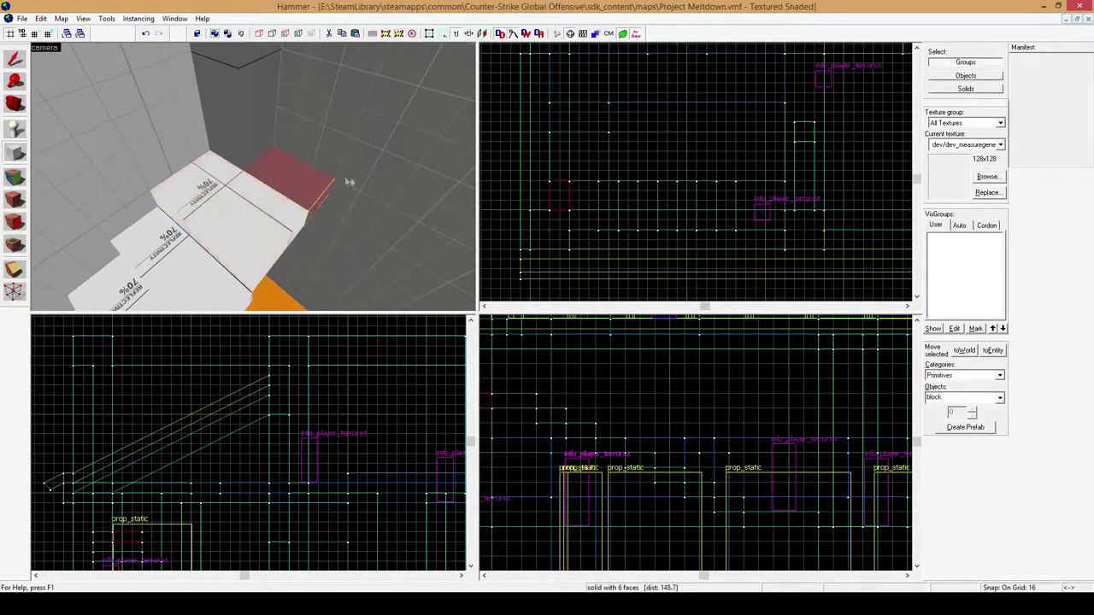
left_click(635, 196)
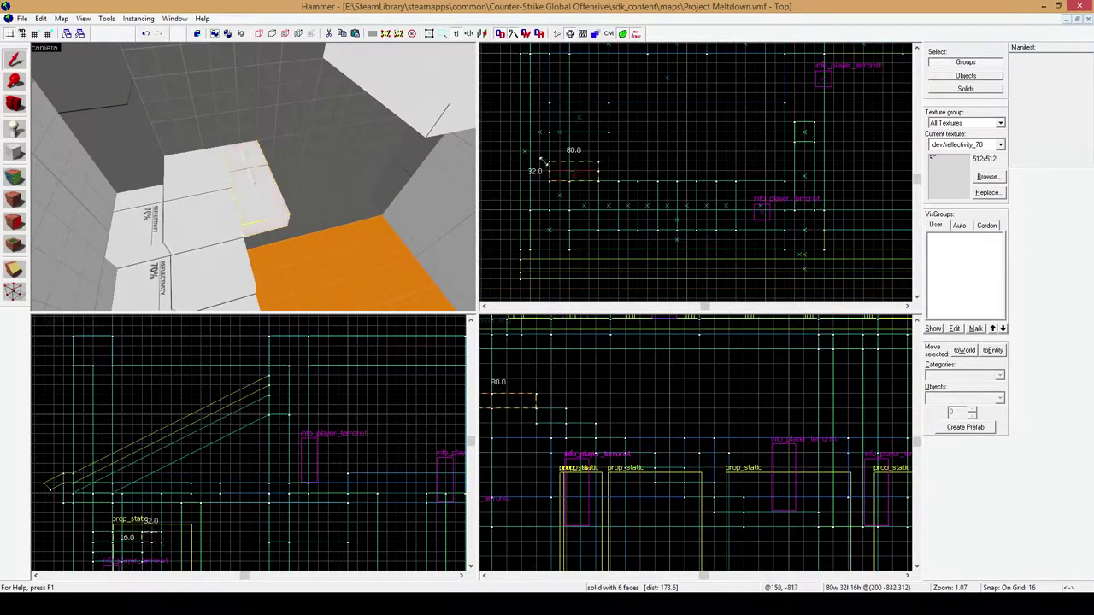
Copy the 80 × 32 × 16 step upward and outward until the second flight reaches the upper walkway
scroll(175, 525, "up", 2)
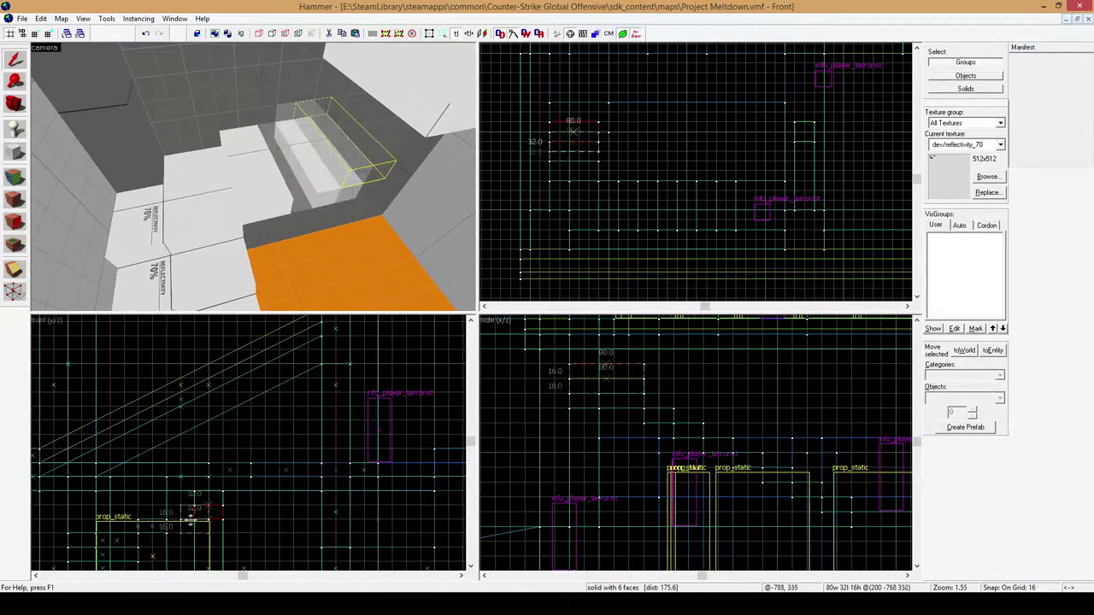
left_click(209, 498)
key("ctrl+shift+e")
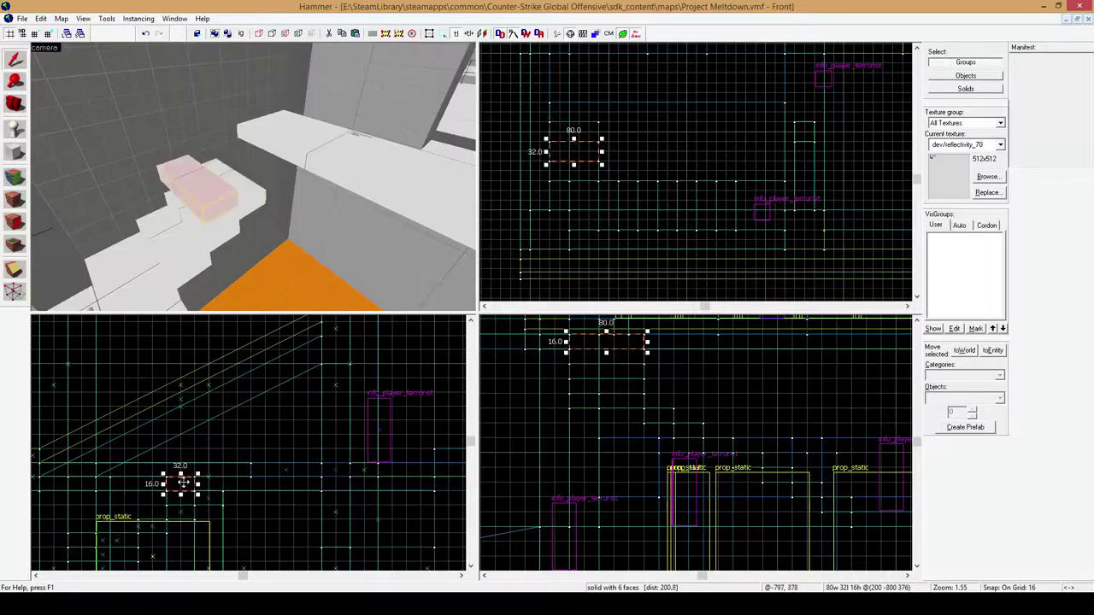
left_click_drag(183, 483, 239, 483)
Add 16 × 16 × 256 pillars at the stairs' inner corner and at their foot, plus a filler block on the lower landing's edge
left_click_drag(253, 177, 253, 177)
key("shift+b")
mouse_move(659, 350)
left_mouse_down()
mouse_move(668, 516)
mouse_move(668, 397)
mouse_move(656, 357)
left_mouse_up()
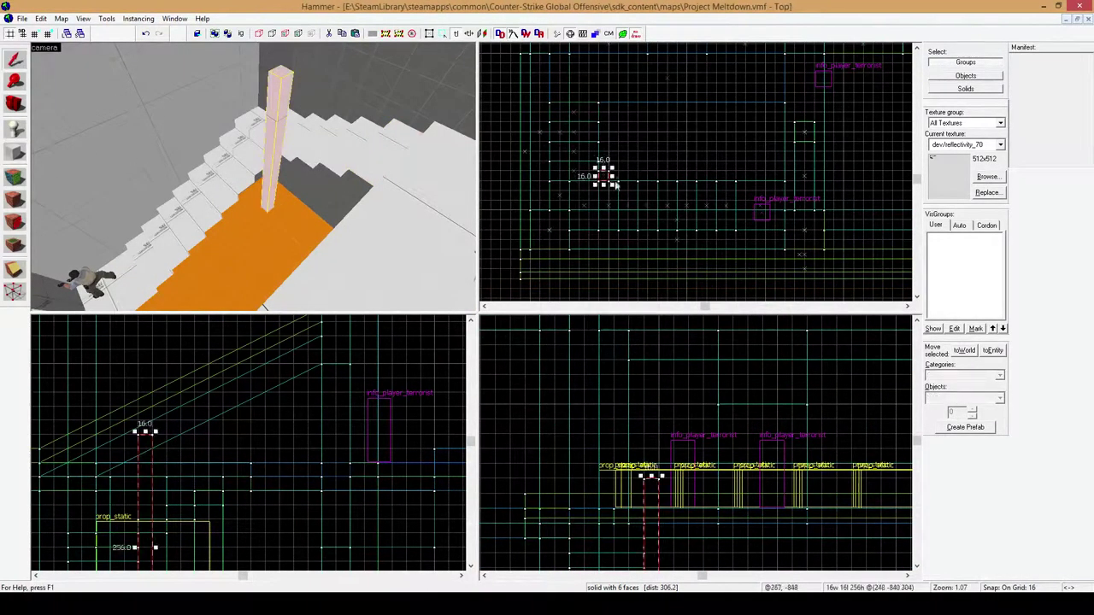
key("Return")
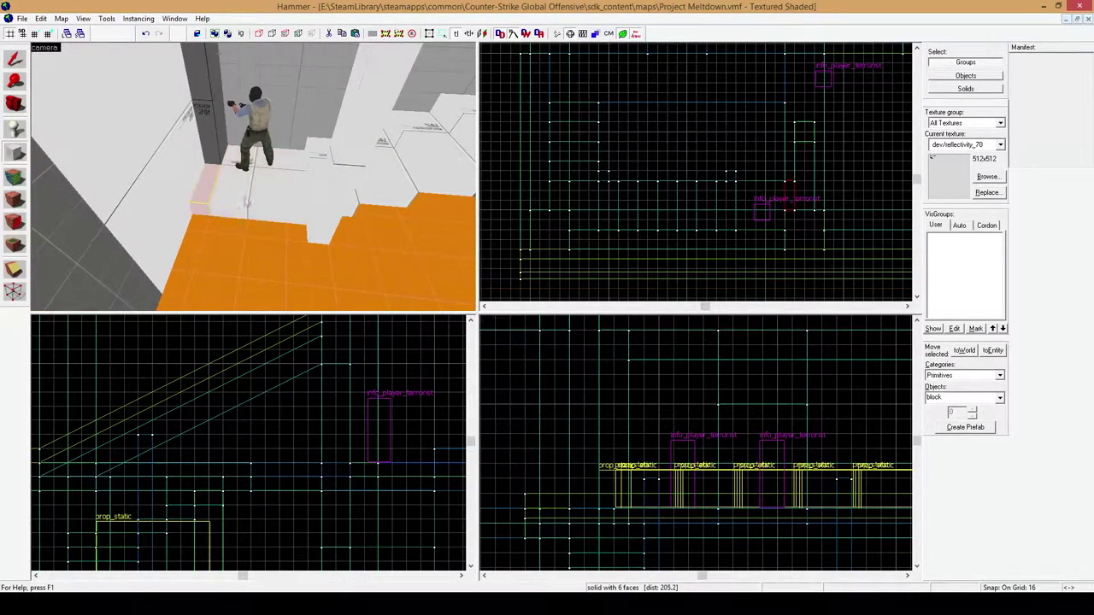
Shorten the pillar at the stair foot to 176 units and the inner corner pillar to 208 units
key("z")
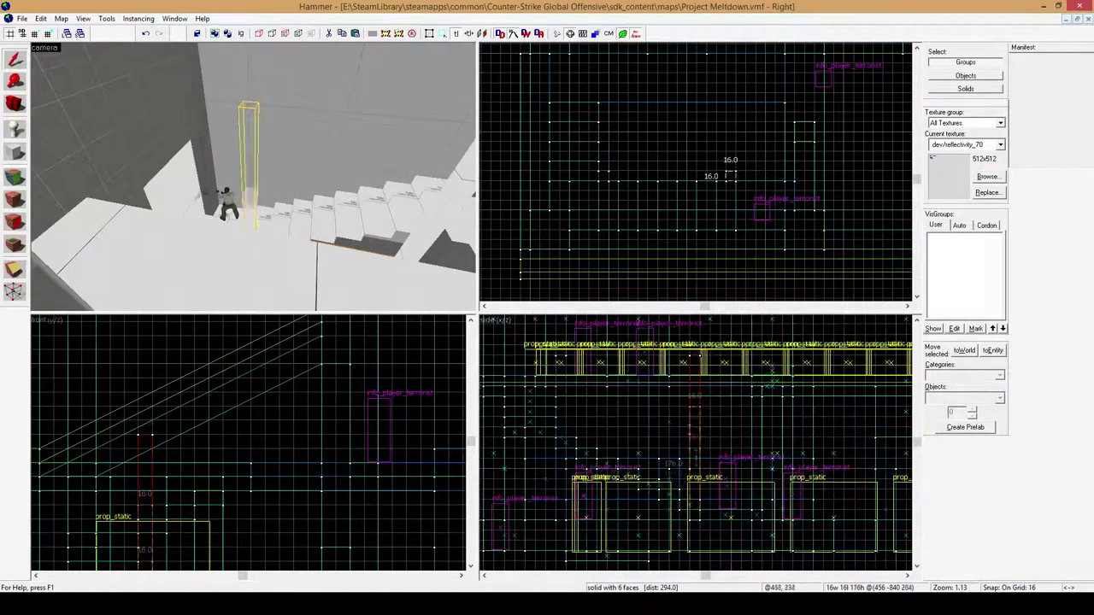
key("s")
key("z")
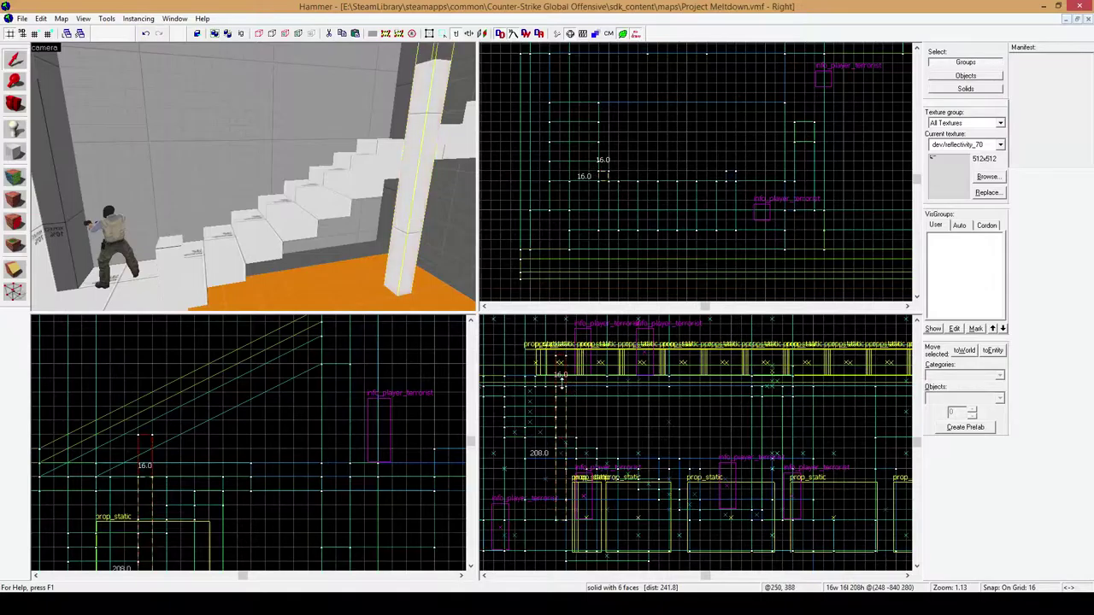
scroll(167, 411, "down", 3)
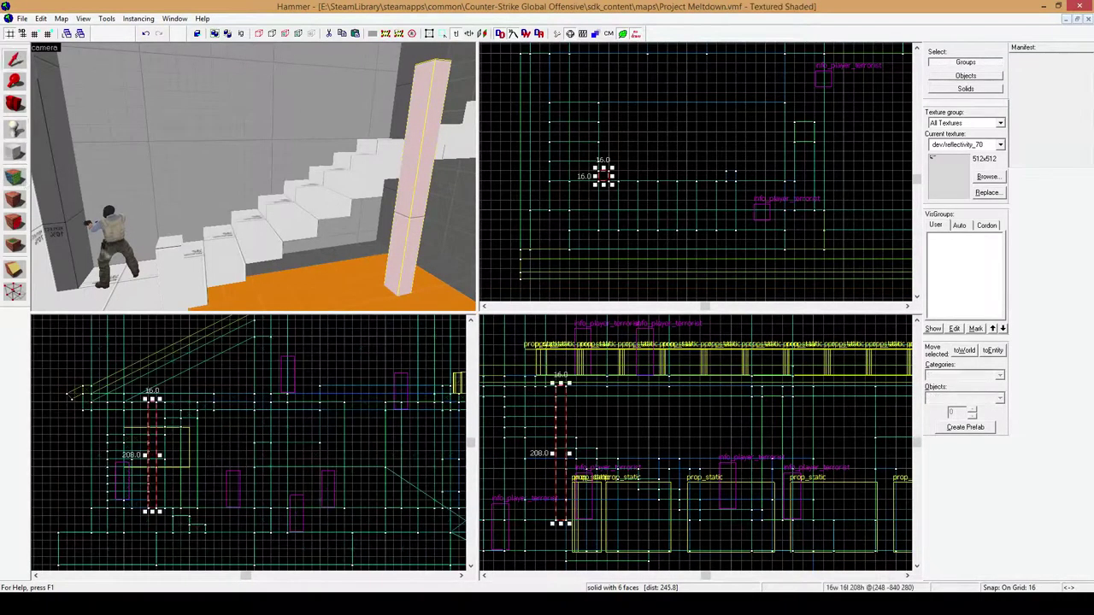
Create a 192 × 16 × 144 block between the two pillars and clip it into a diagonal handrail along the first flight
scroll(614, 401, "up", 2)
key("shift+b")
scroll(614, 401, "up", 1)
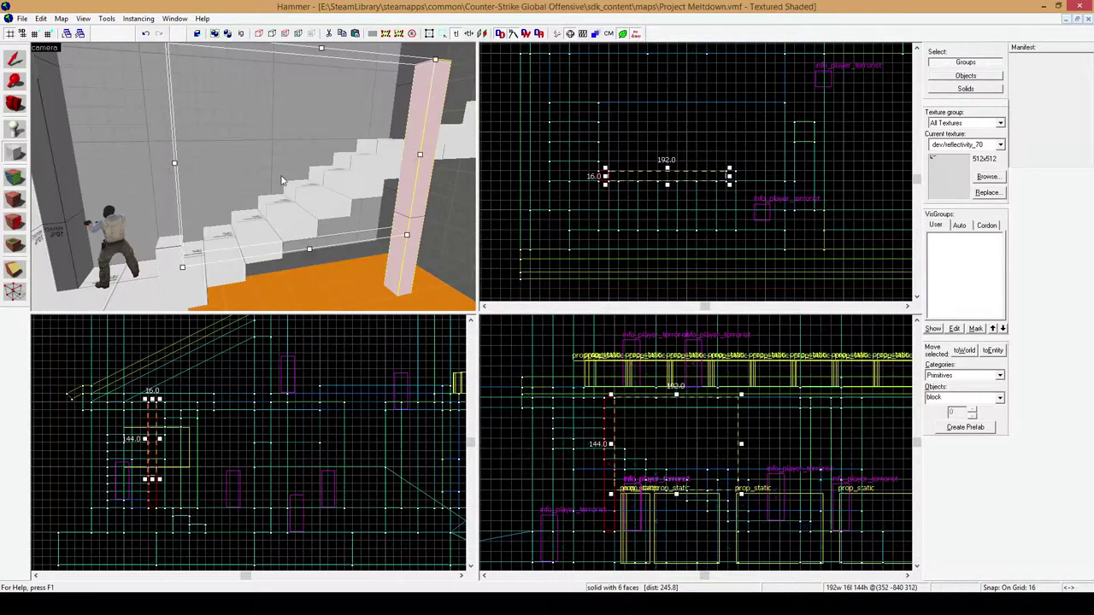
key("Return")
scroll(743, 488, "up", 1)
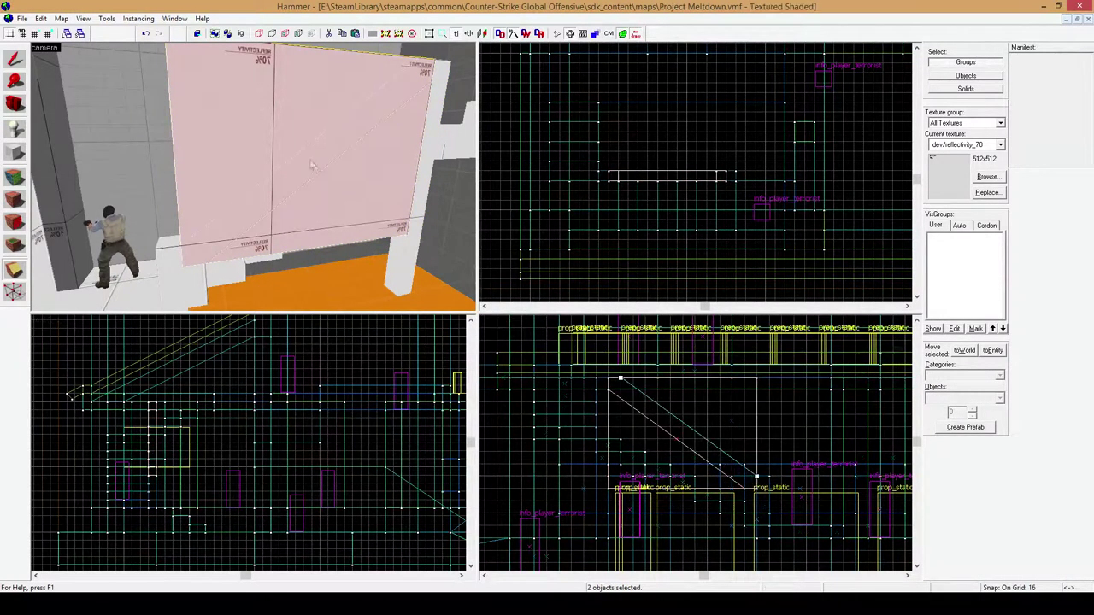
key("Return")
key("z")
key("z")
key("shift+s")
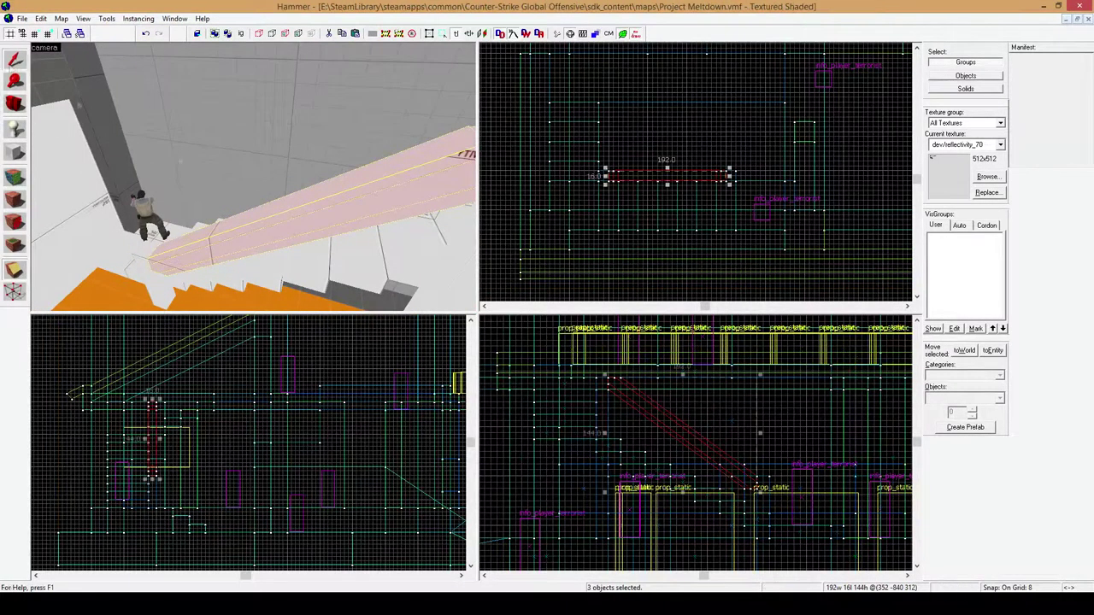
Raise the inner corner pillar to 216 units and texture the diagonal handrail with dev/graygrid
left_click(253, 176)
left_click(253, 176)
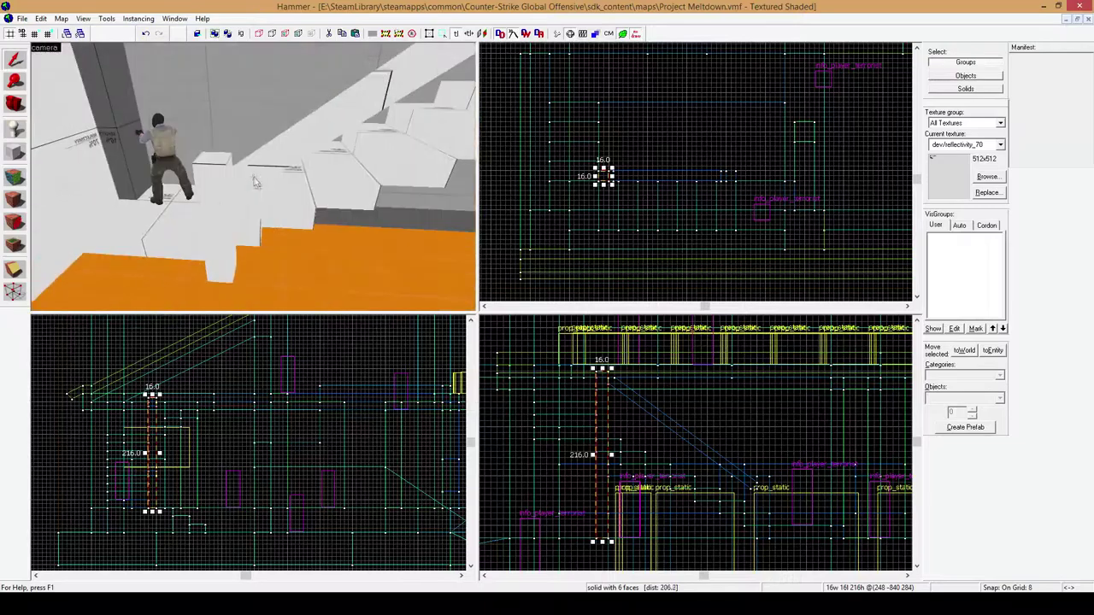
key("z")
key("z")
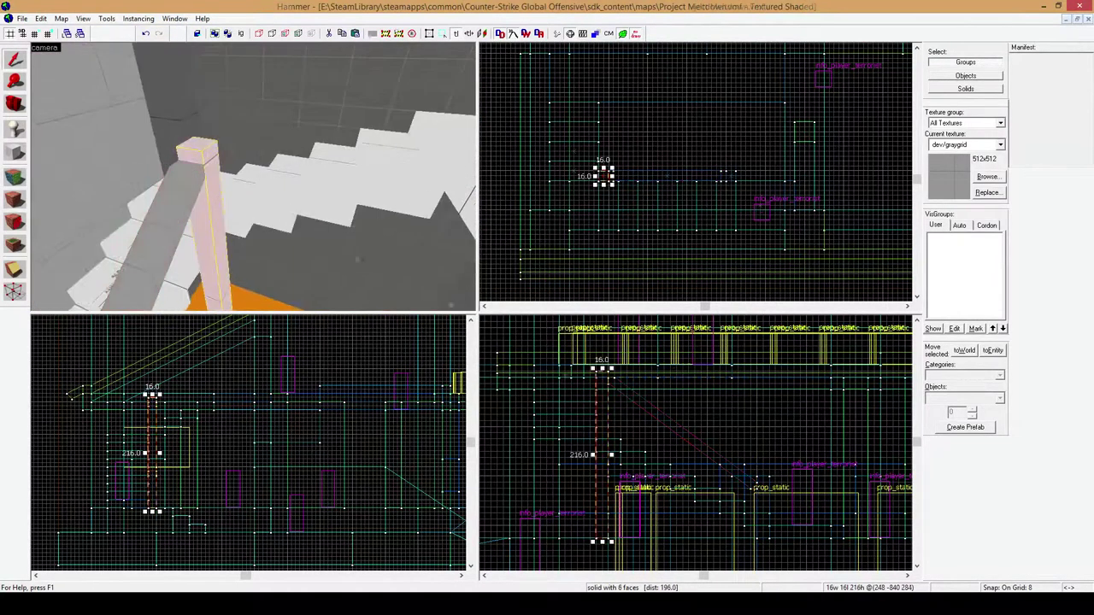
Copy the corner pillar to the walkway end of the second flight and make it 280 units tall
left_click(216, 196)
key("z")
key("z")
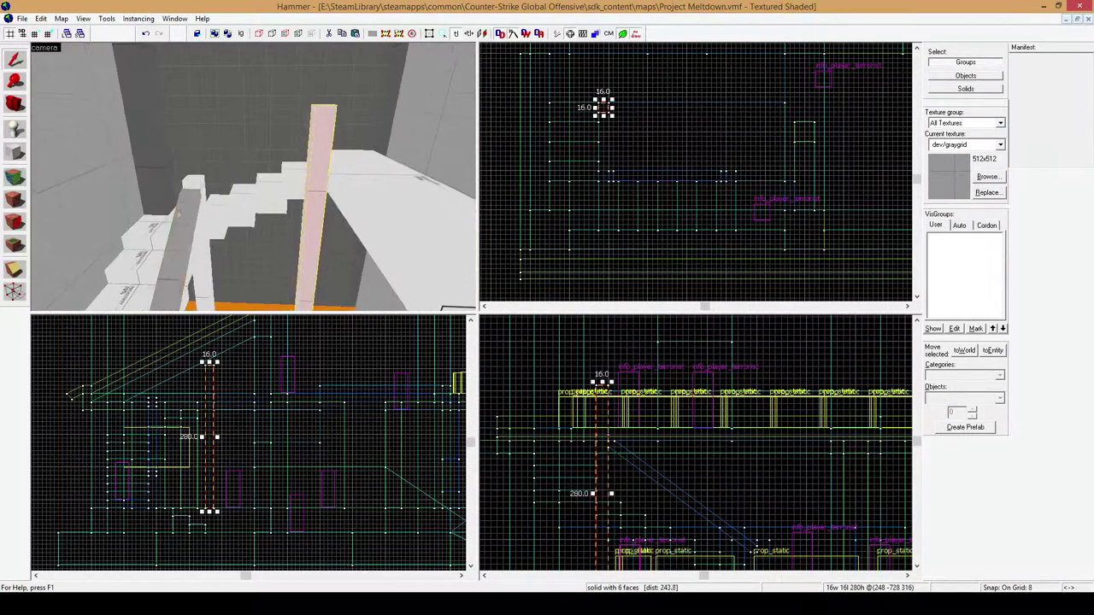
Copy the handrail, rotate it a quarter turn, size it to 96 units long and fit it between the second flight's pillars
right_click(680, 145)
left_click(710, 392)
key("Escape")
scroll(657, 151, "up", 7)
mouse_move(662, 94)
left_mouse_down()
mouse_move(643, 80)
mouse_move(647, 94)
left_mouse_up()
scroll(650, 106, "down", 4)
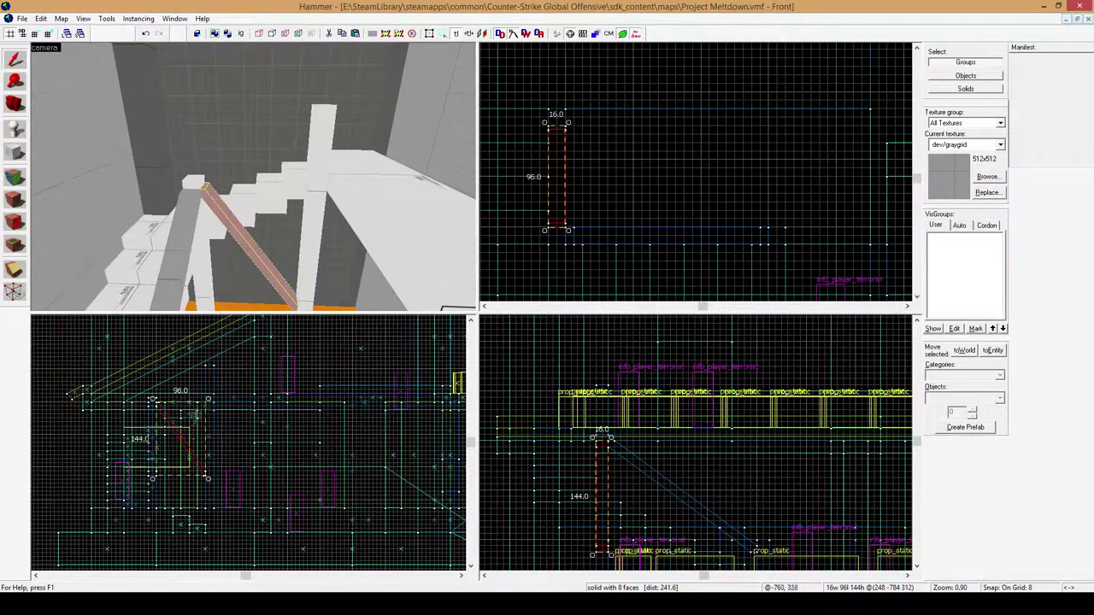
left_click_drag(610, 438, 582, 464)
Refine the grid to 4 units and trim the first flight's handrail along its slope with the Clipping Tool
scroll(590, 458, "up", 7)
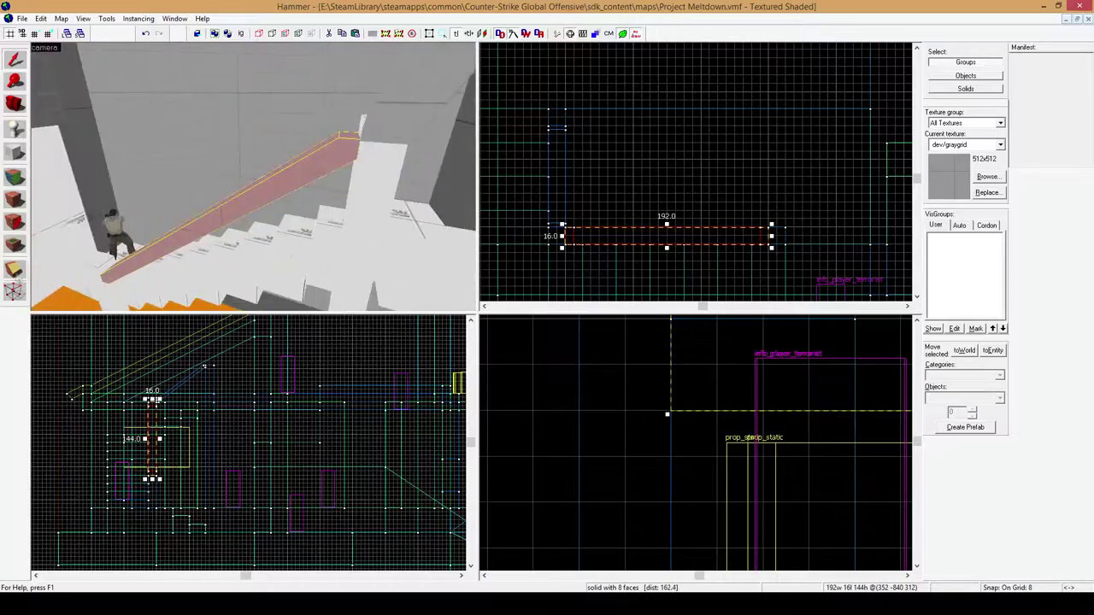
scroll(793, 500, "down", 3)
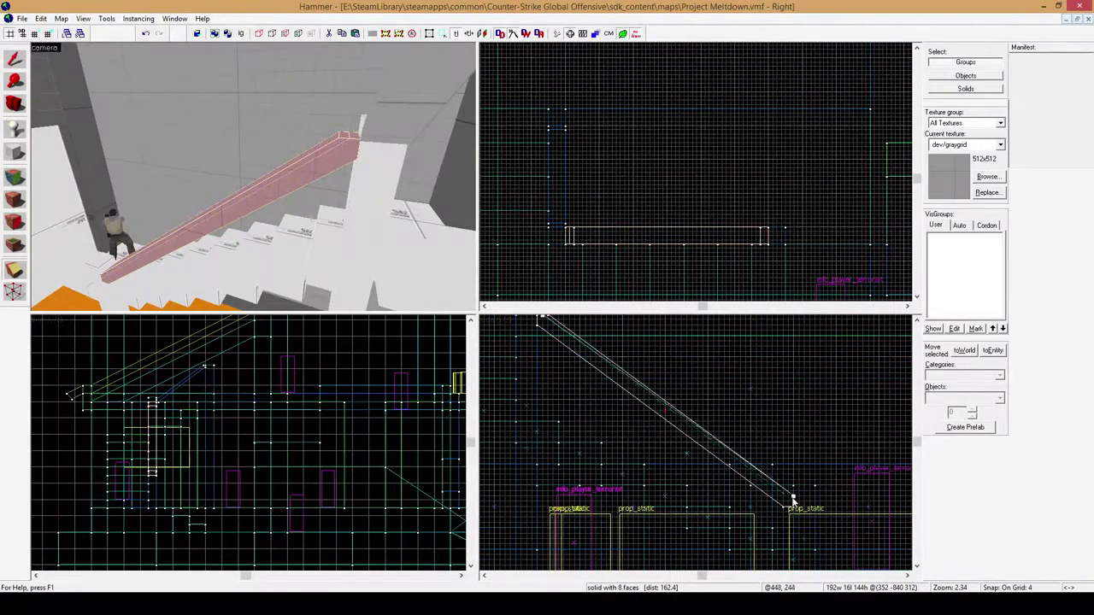
left_click(224, 217)
key("ctrl+shift+e")
Add a horizontal railing 272 units long, 8 wide and 8 high along the walkway edge, starting at the upper pillar
left_click_drag(254, 181, 282, 171)
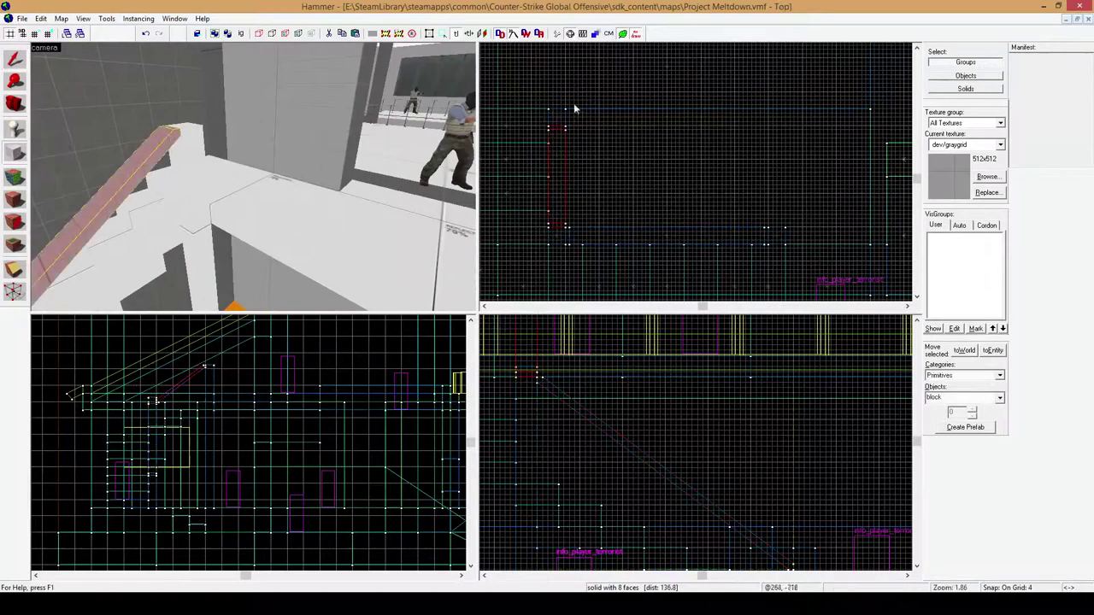
scroll(575, 109, "up", 1)
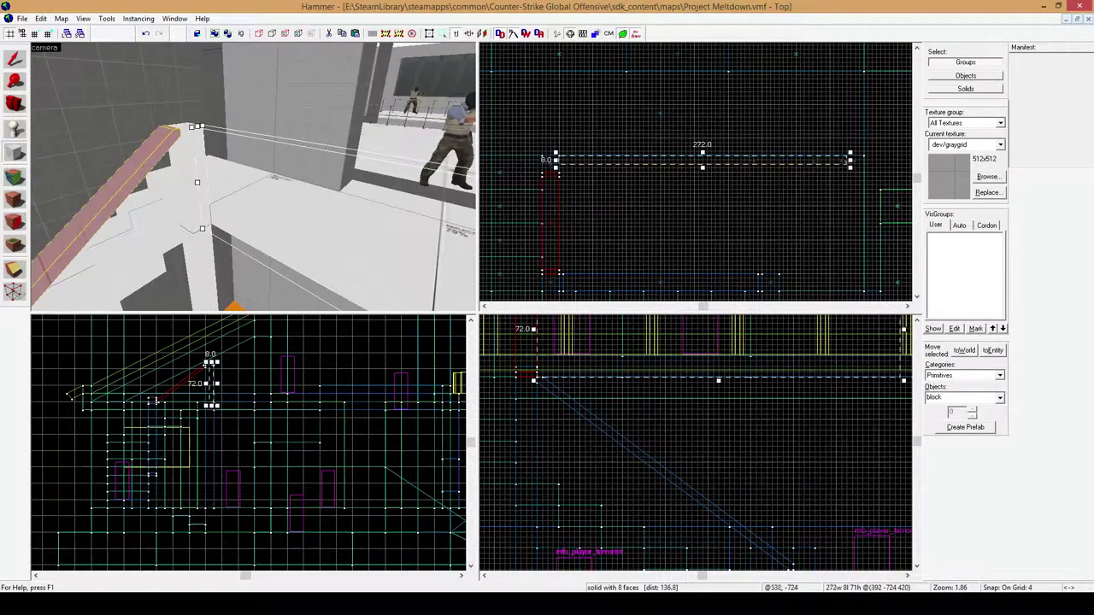
left_click_drag(720, 377, 724, 355)
left_click(560, 235)
Try a 16 × 16 × 288 pillar at the walkway railing's far end and lengthen the railing to 288 units
mouse_move(235, 139)
left_mouse_down()
mouse_move(252, 177)
mouse_move(272, 150)
left_mouse_up()
left_click(861, 166)
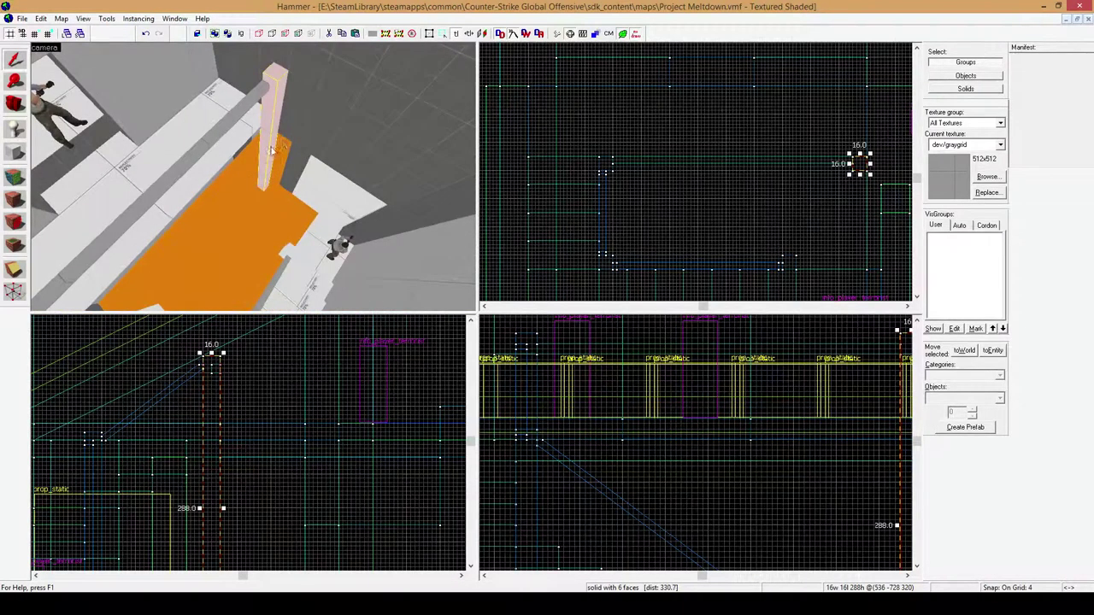
left_click_drag(44, 75, 253, 177)
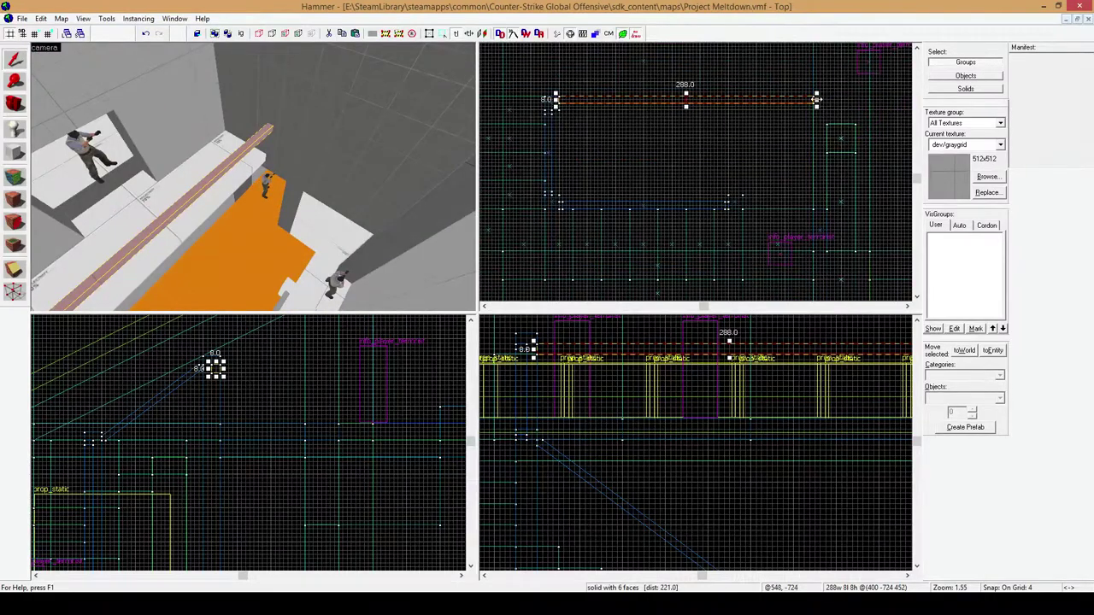
left_click_drag(255, 183, 253, 177)
Add another pillar under the walkway edge and span the gap with a 192 × 8 × 208 block textured cs_havana/metalfence007a
left_click(660, 114)
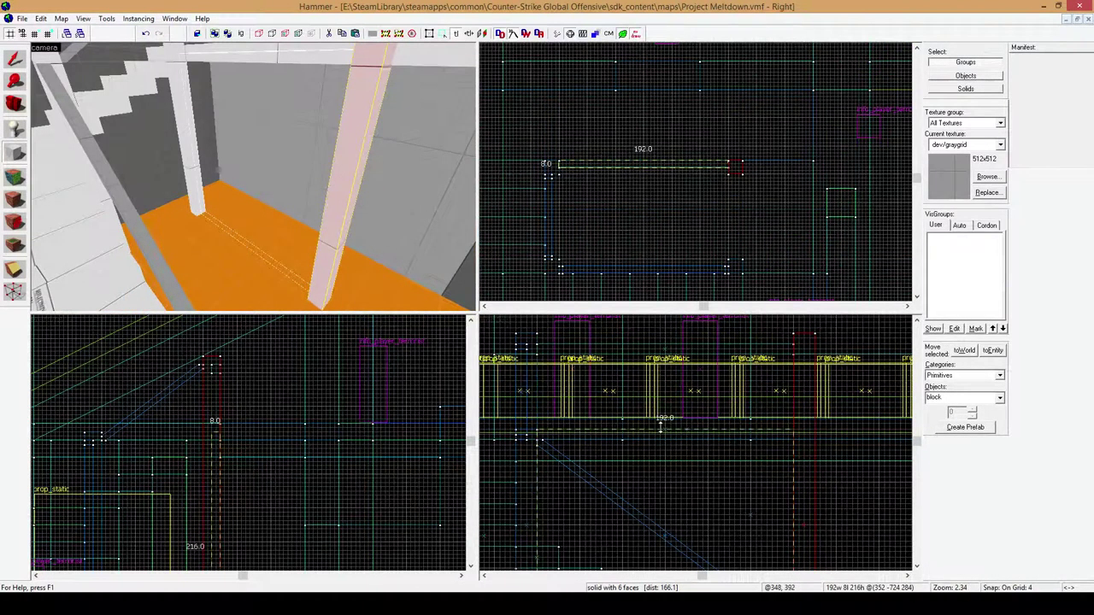
left_click(987, 176)
type("fence")
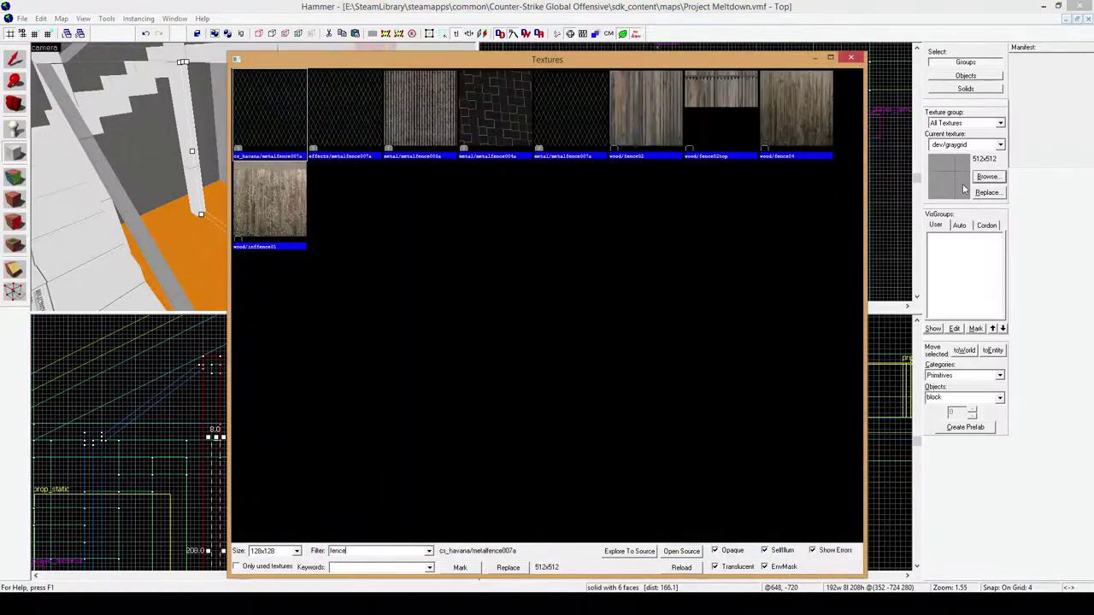
double_click(270, 109)
left_click(201, 163)
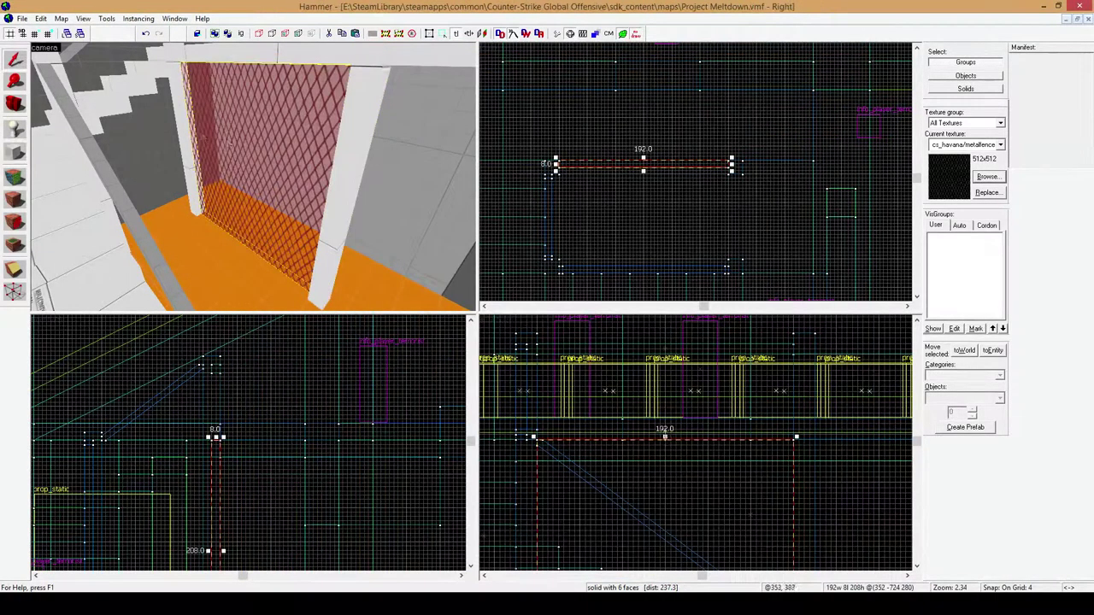
Lower the fence's top edge and add a matching 8 × 80 × 188 fence panel from the pillar to the wall under the walkway
key("shift+b")
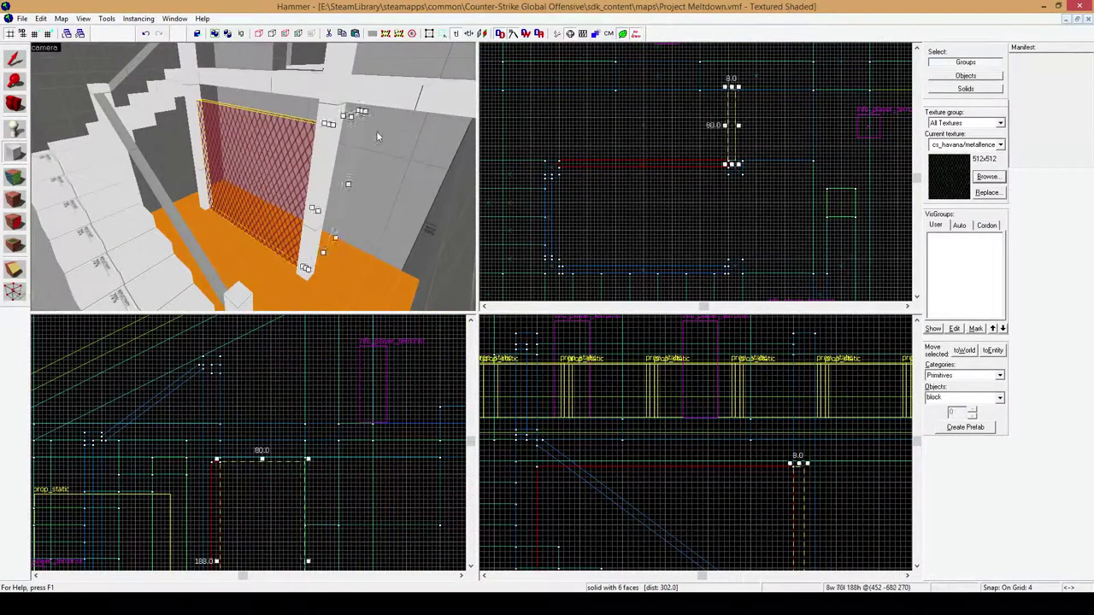
left_click_drag(256, 171, 253, 177)
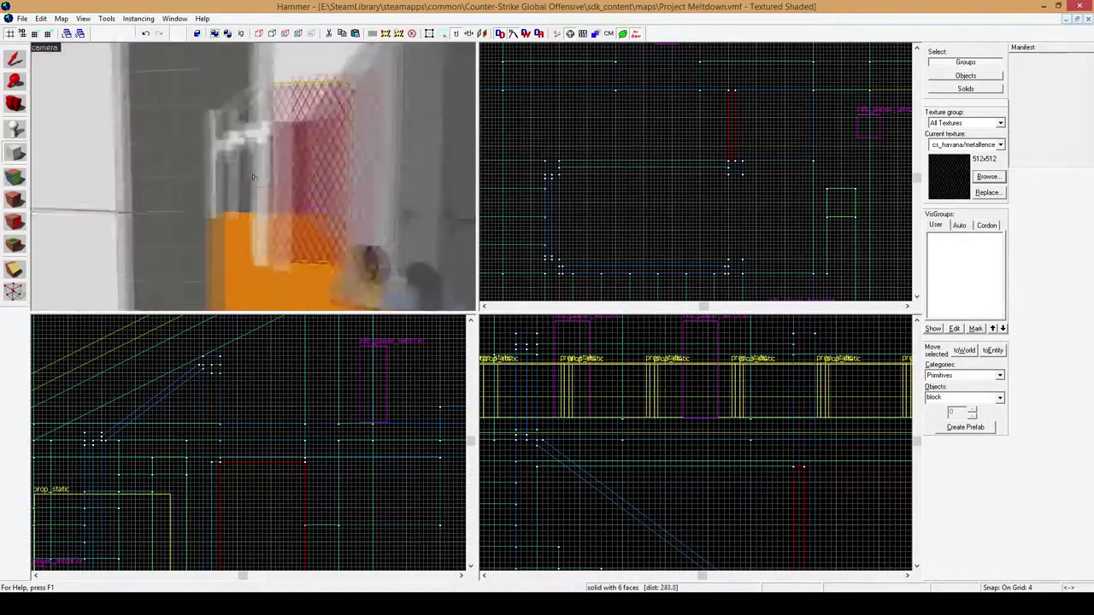
Add an 80 × 128 × 16 floor slab extending the walkway beyond the far pillar, textured with dev/reflectivity_90
left_click(14, 60)
left_click(741, 167)
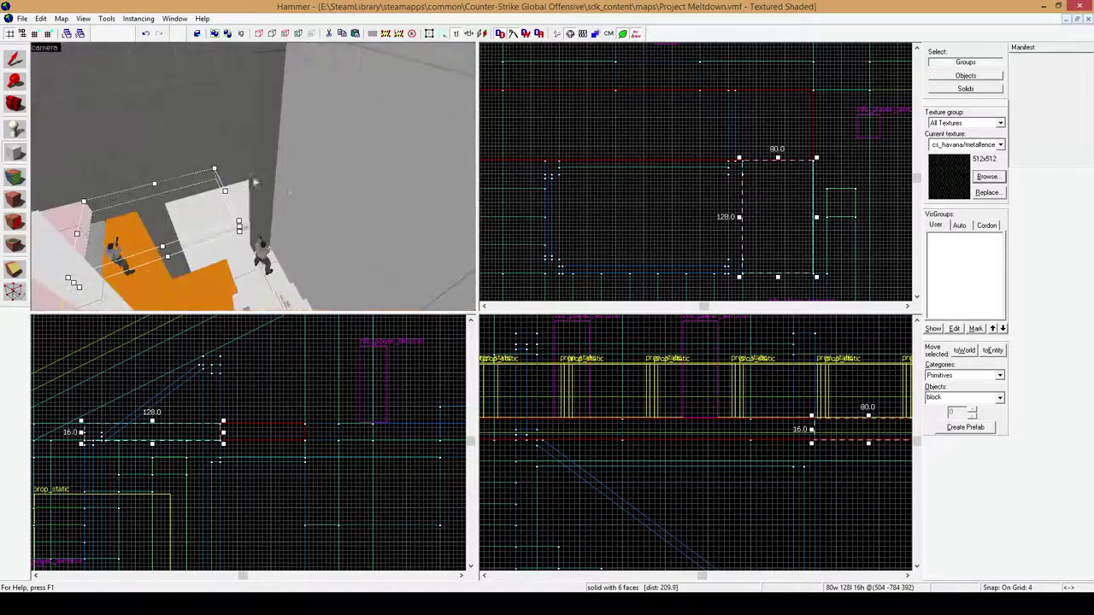
left_click(987, 176)
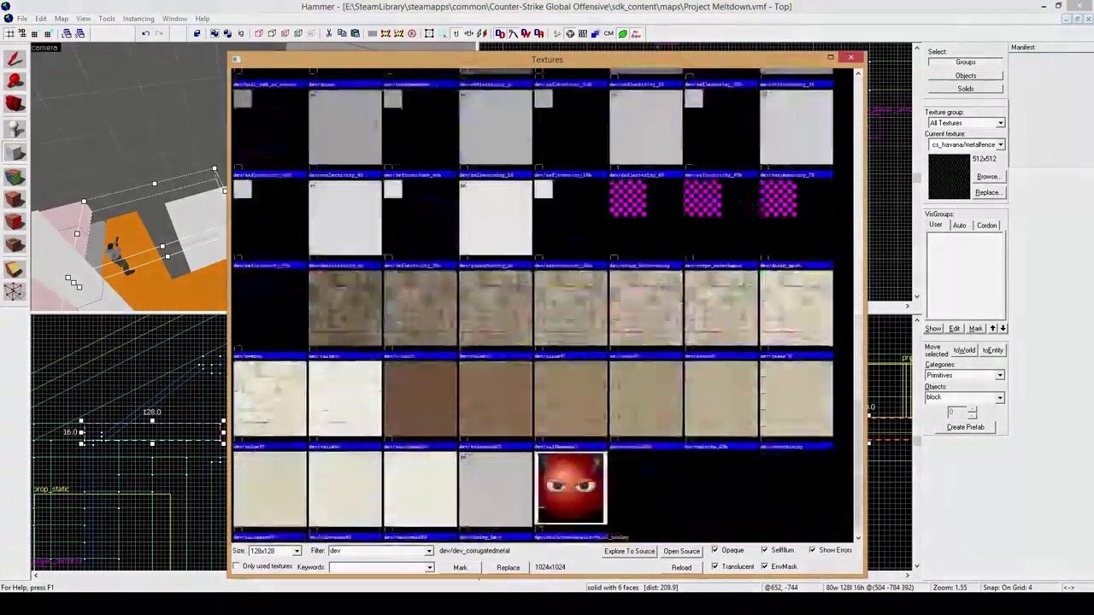
double_click(493, 122)
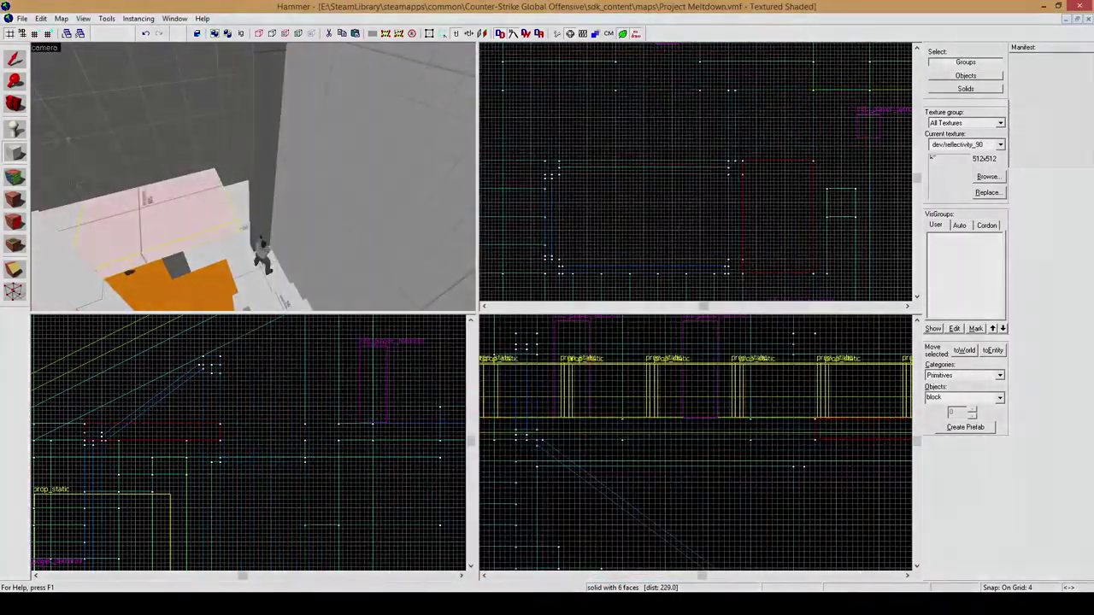